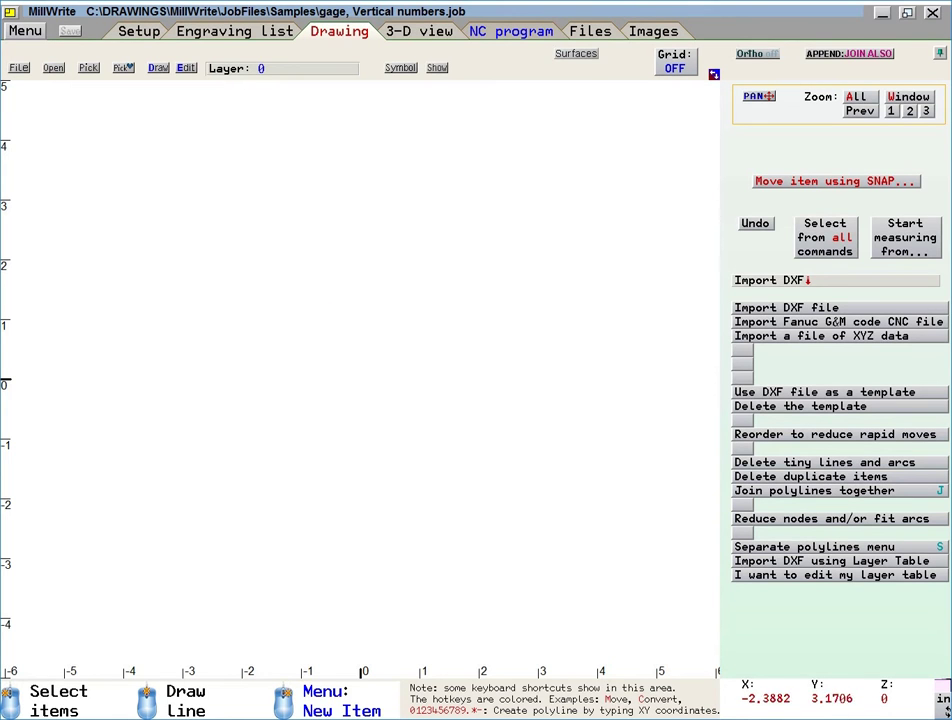
Step: Start an array of text values and set the value to increment to 50
click(158, 68)
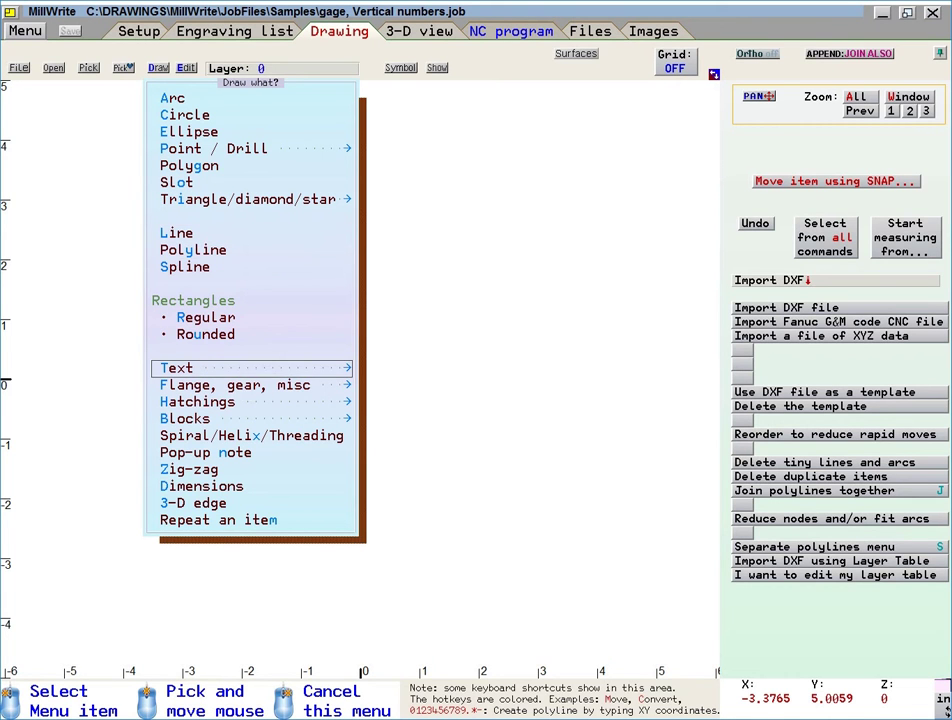
click(240, 369)
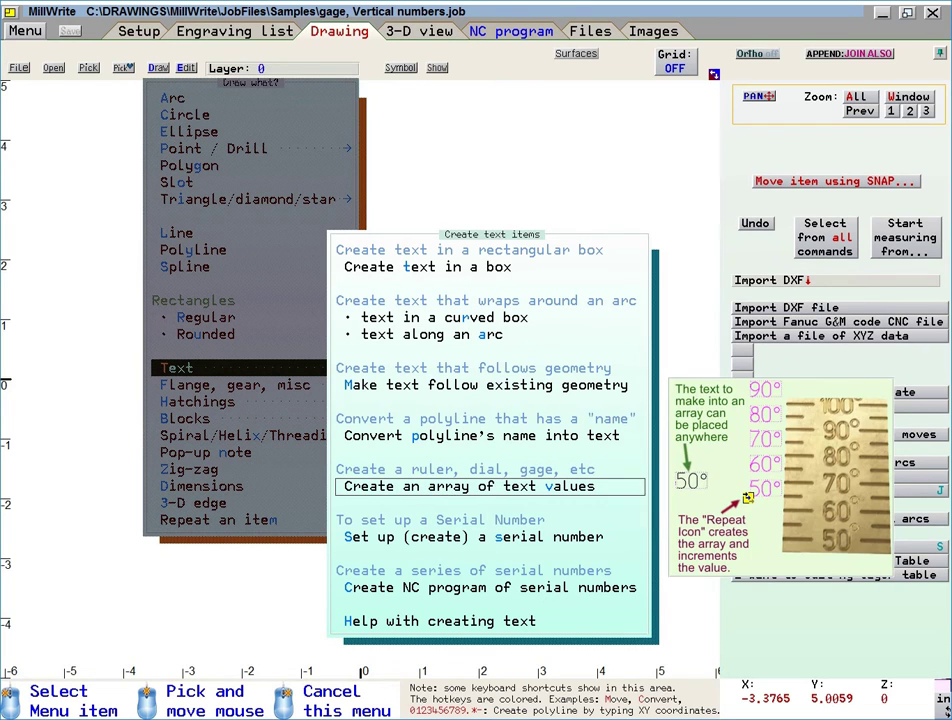
click(606, 489)
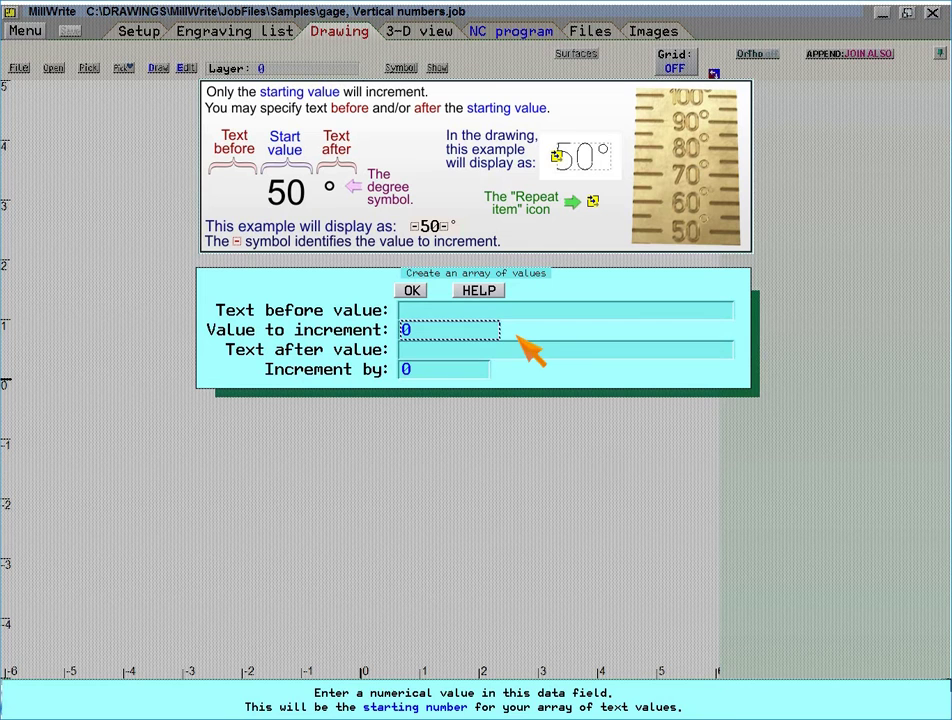
text(50)
key(Return)
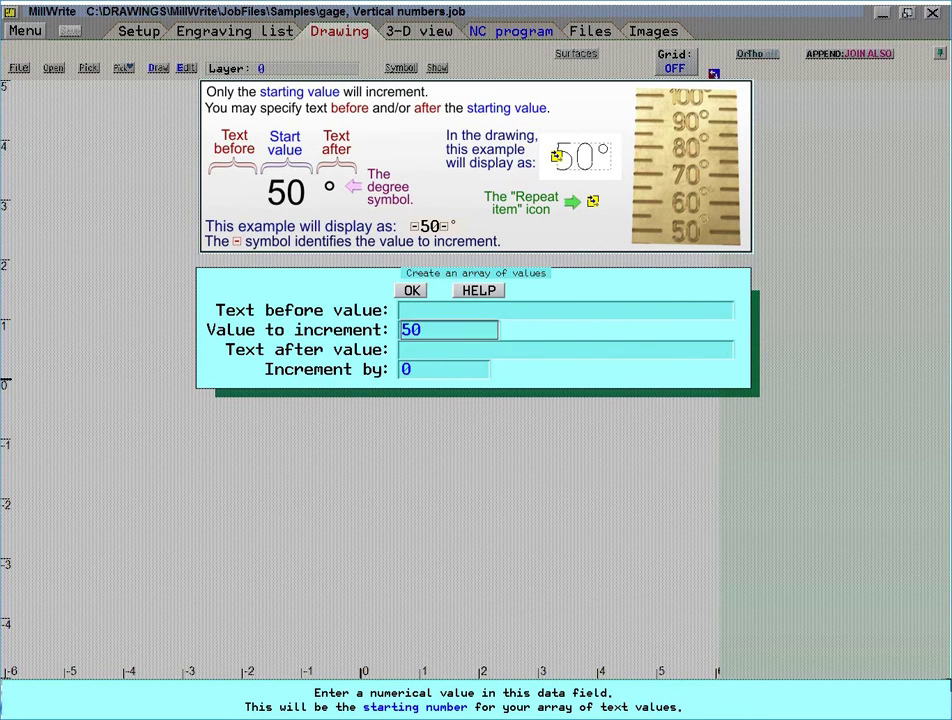
Step: Insert the degree symbol ° from the character map as the text after the value
click(290, 358)
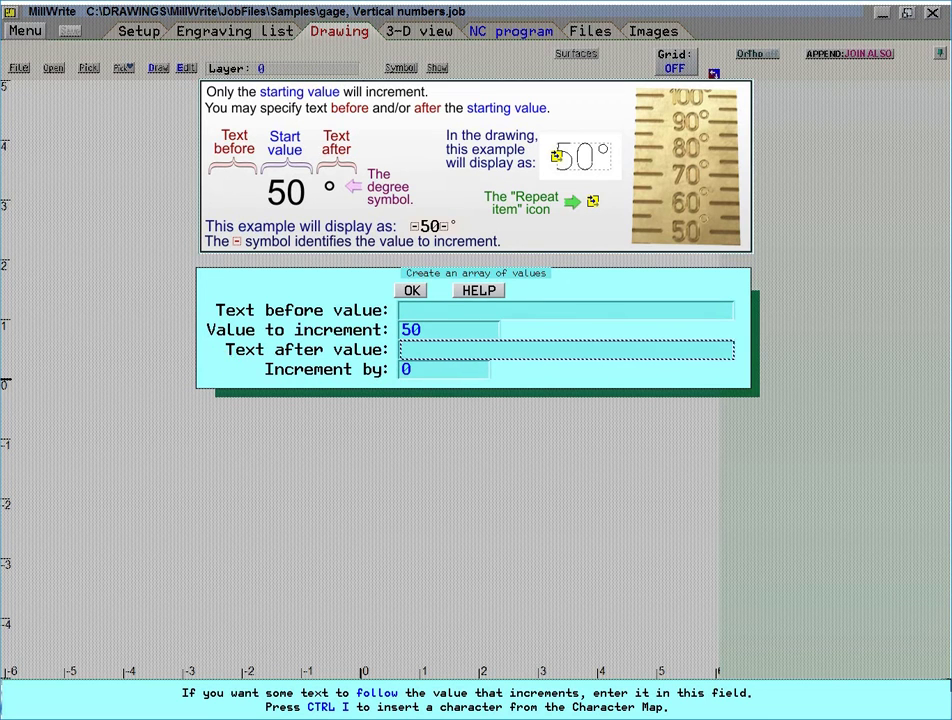
key(ctrl)
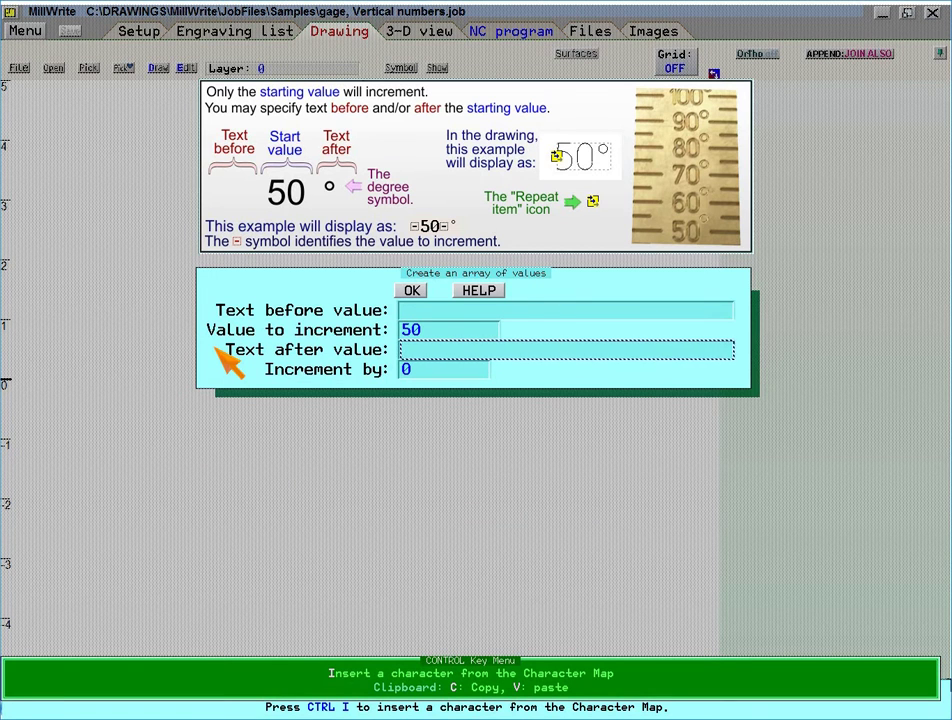
key(ctrl+i)
key(Down)
key(Down)
key(Right)
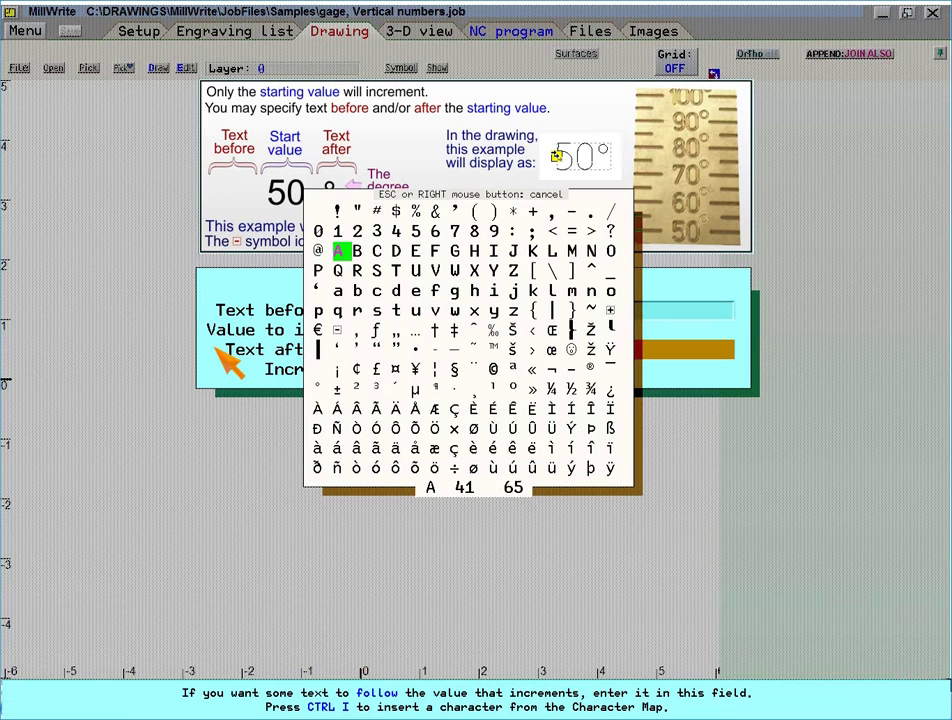
key(Down)
key(Right)
key(Down)
key(Down)
key(Down)
key(Down)
key(Down)
key(Left)
key(Down)
key(Left)
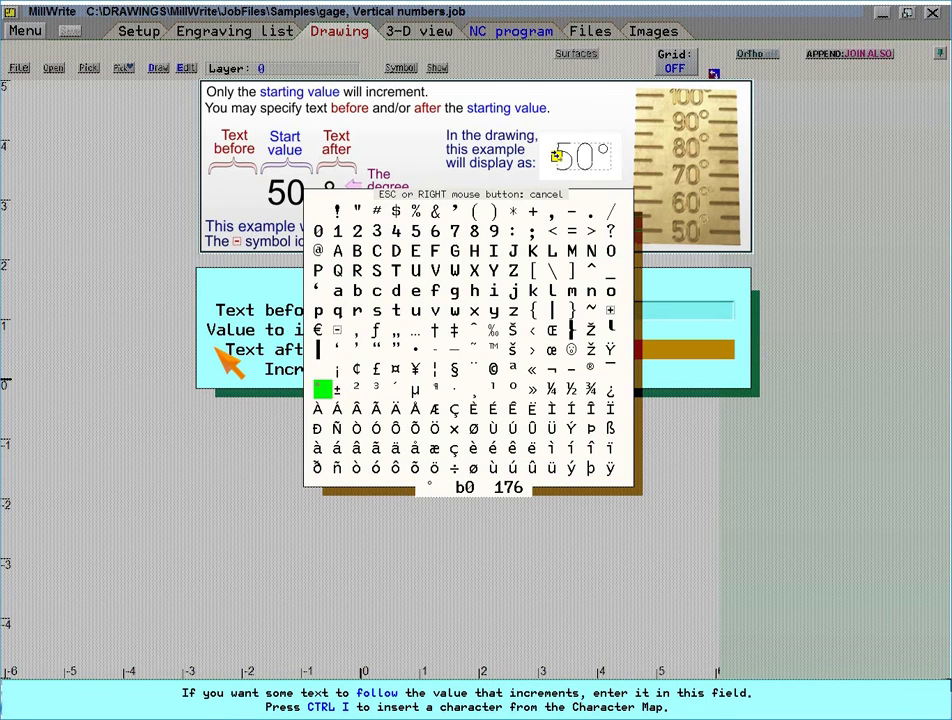
key(Return)
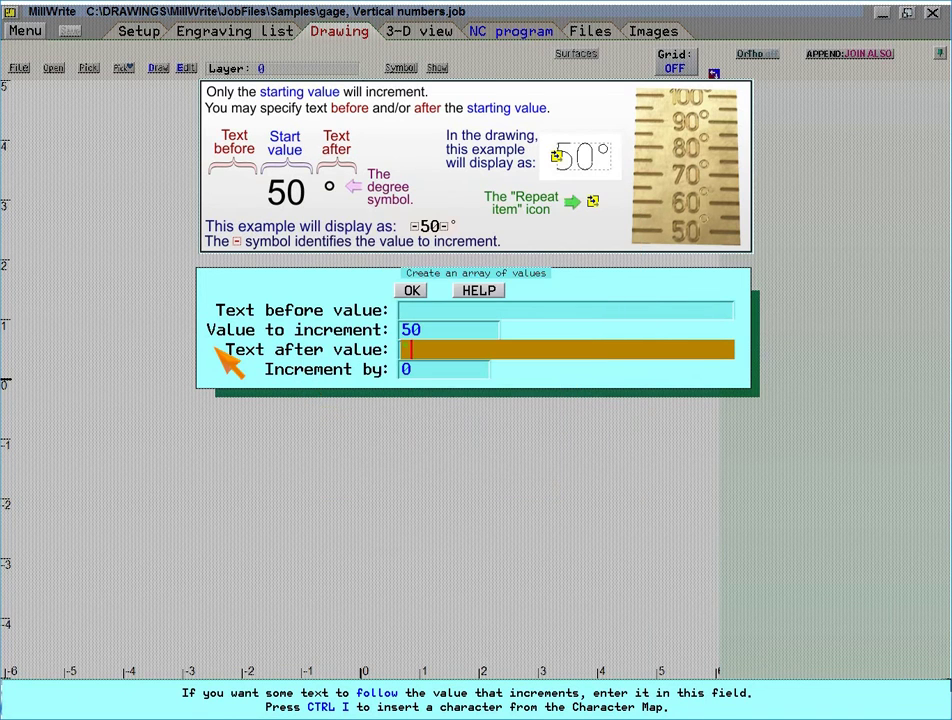
key(Return)
Step: Set the increment to 10 and accept the array-of-values settings to create the text item
key(Tab)
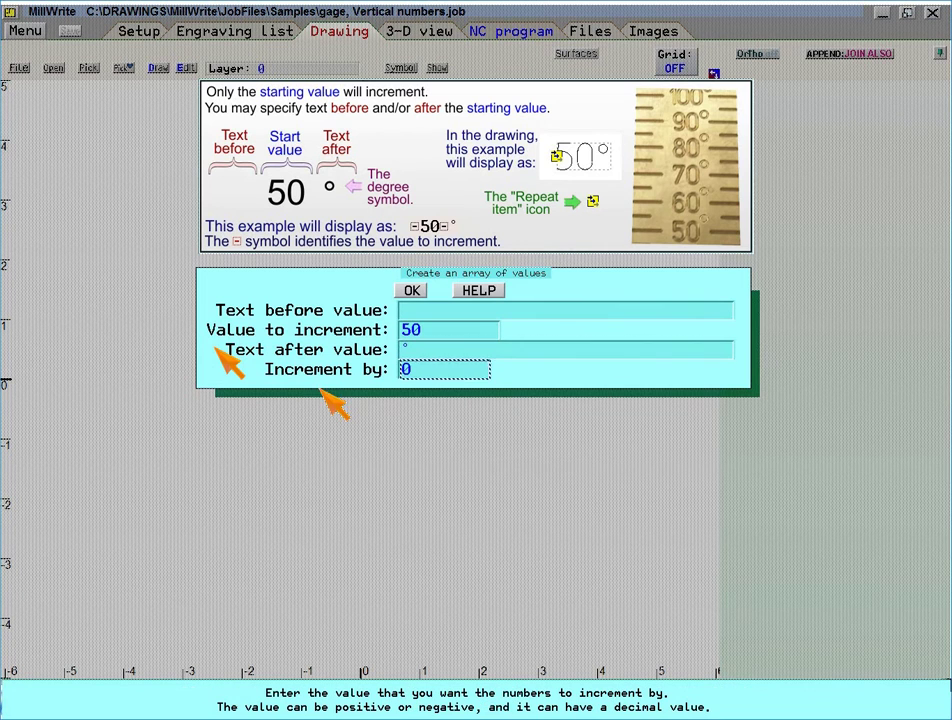
text(1)
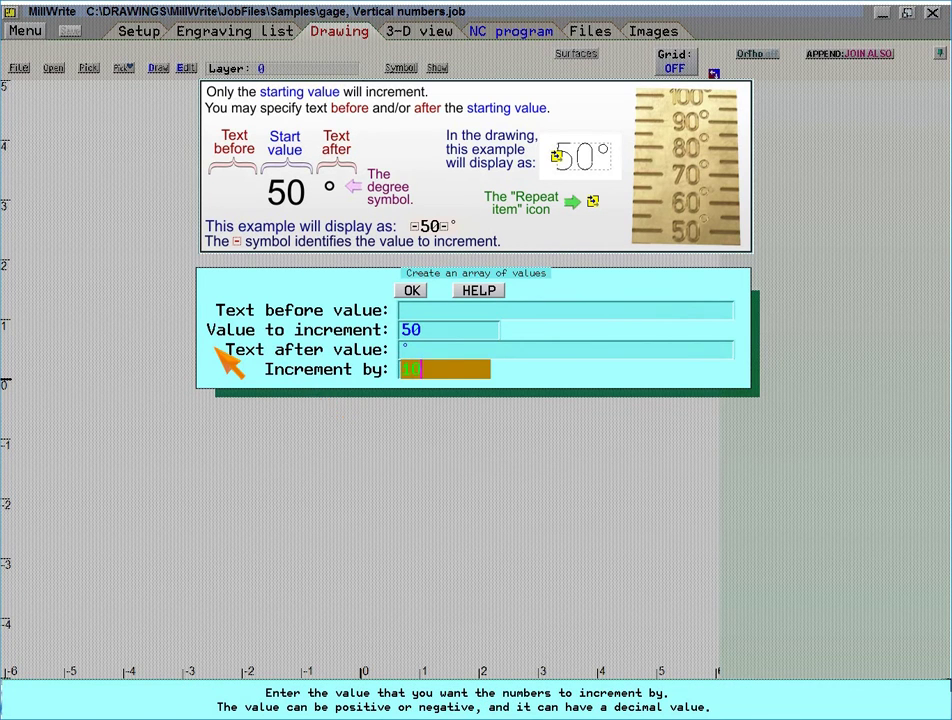
key(Return)
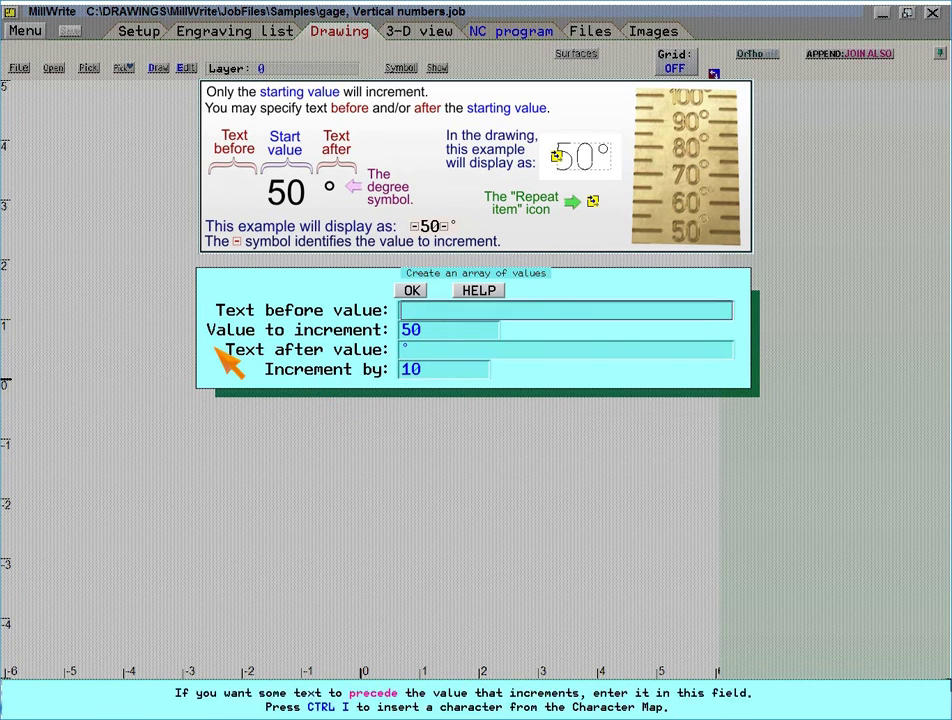
click(414, 292)
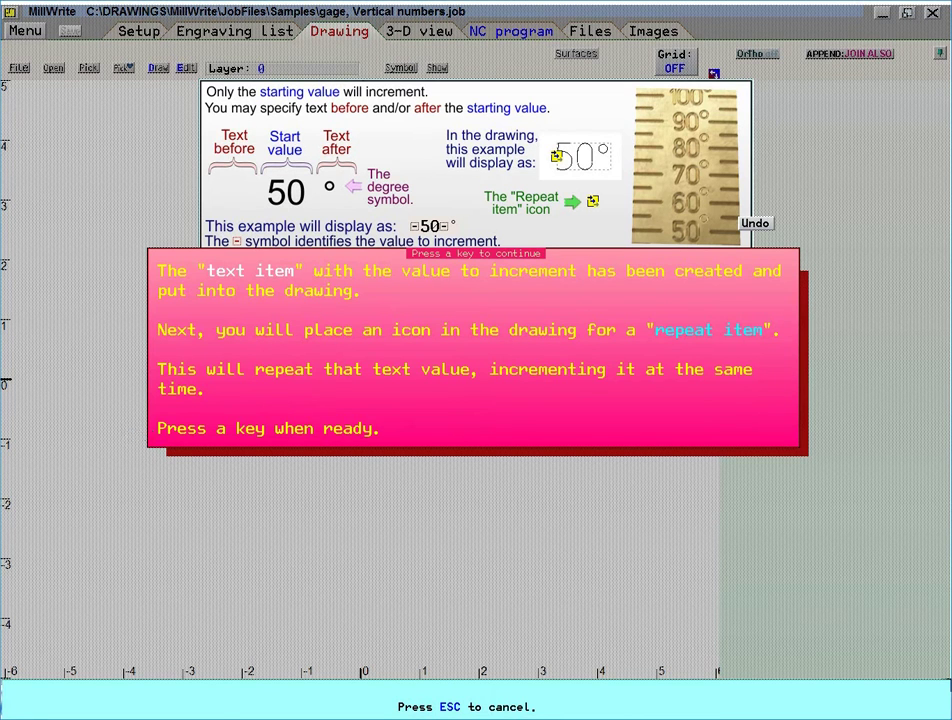
Step: Place the repeat icon to the left of the source text, at about X -1.98, Y 0.62
click(150, 432)
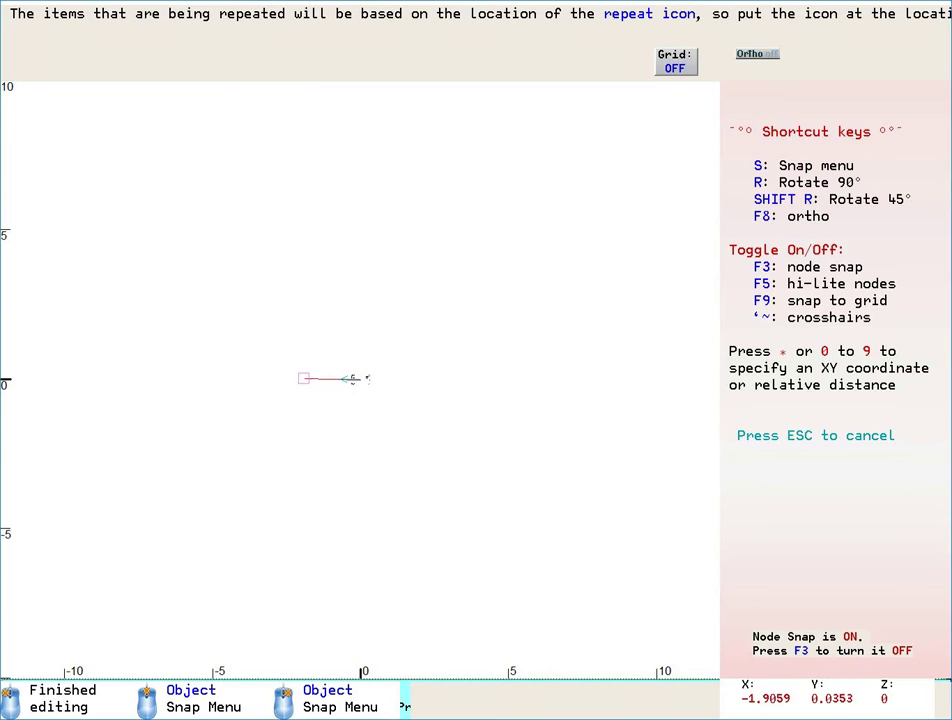
click(362, 384)
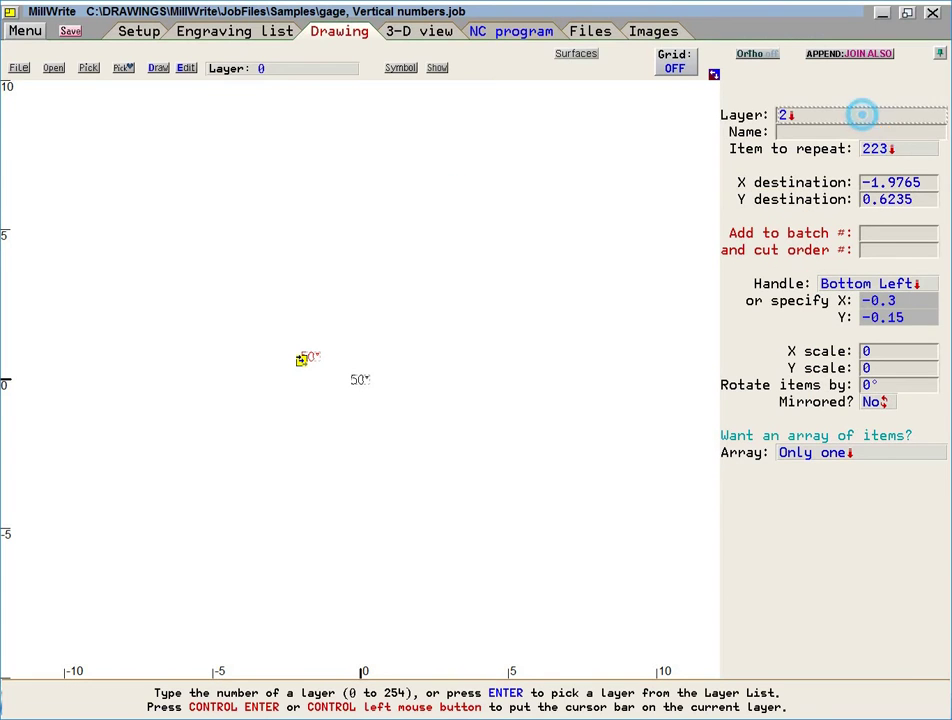
click(862, 116)
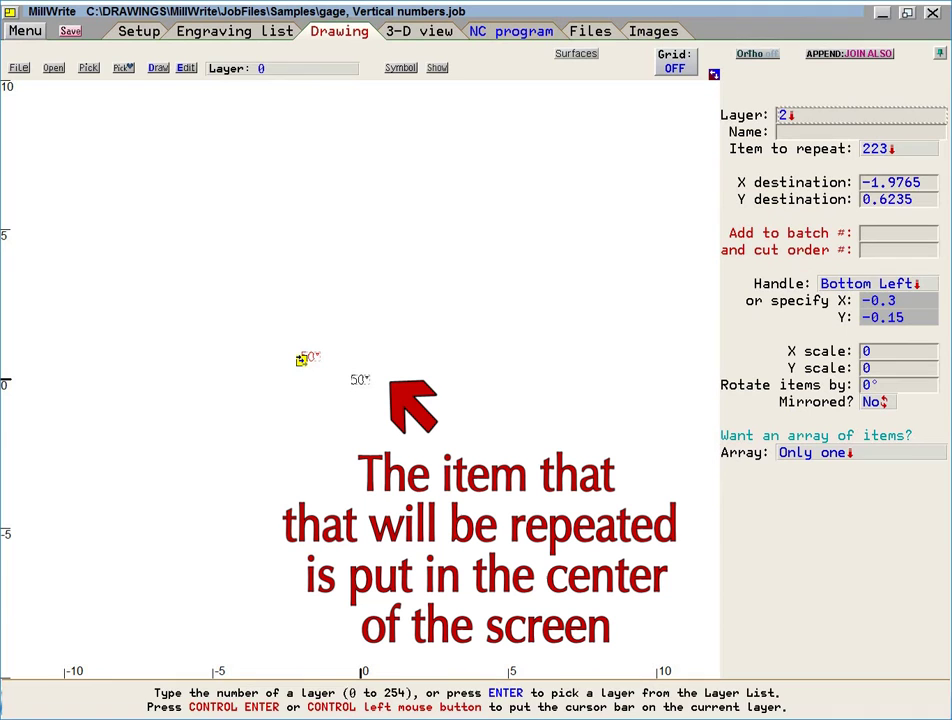
click(795, 222)
click(788, 340)
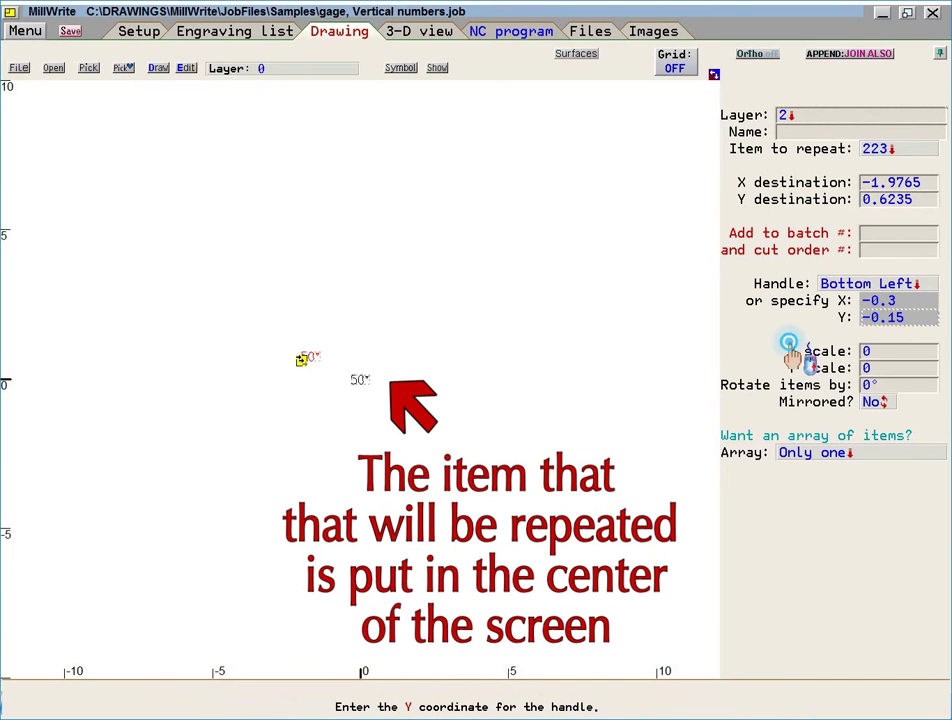
Step: Make the repeat item an array of aligned rows and columns with 6 rows and 1 column
click(742, 462)
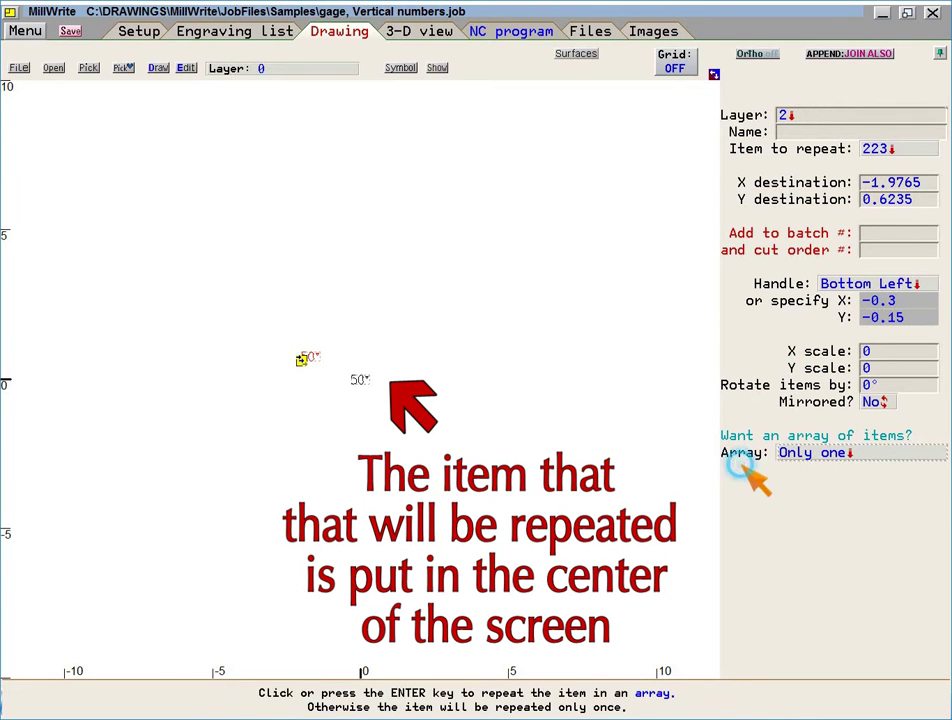
click(824, 453)
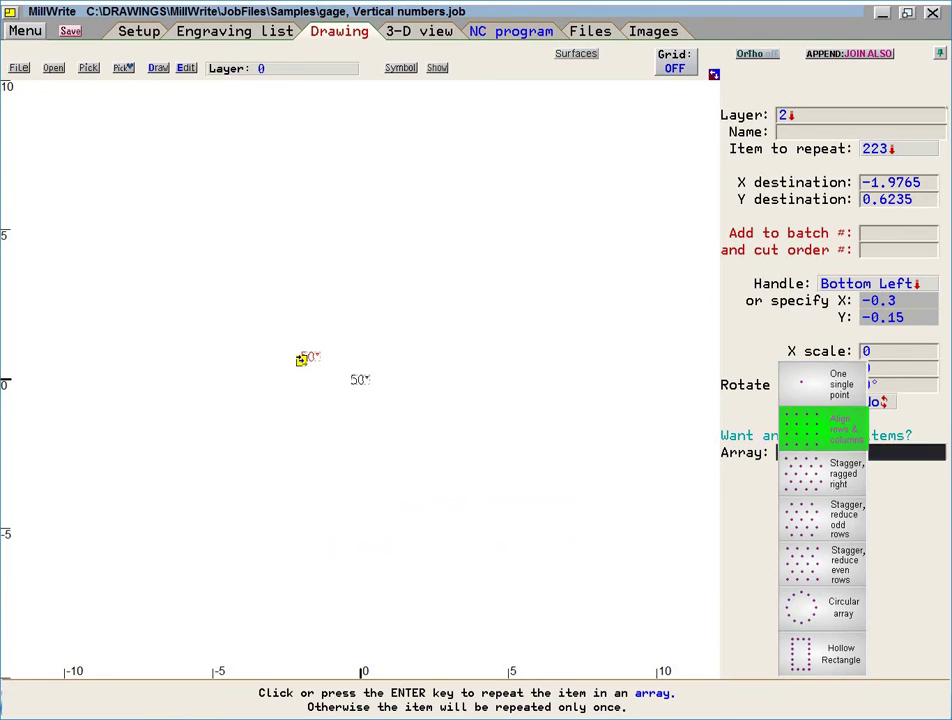
click(836, 440)
click(740, 466)
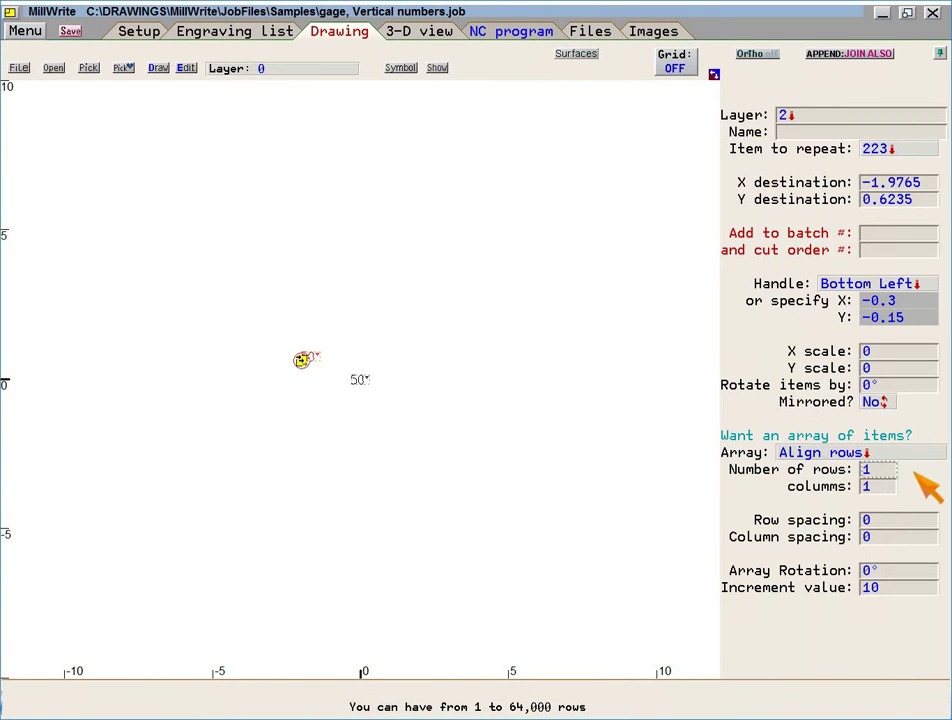
text(6)
key(Return)
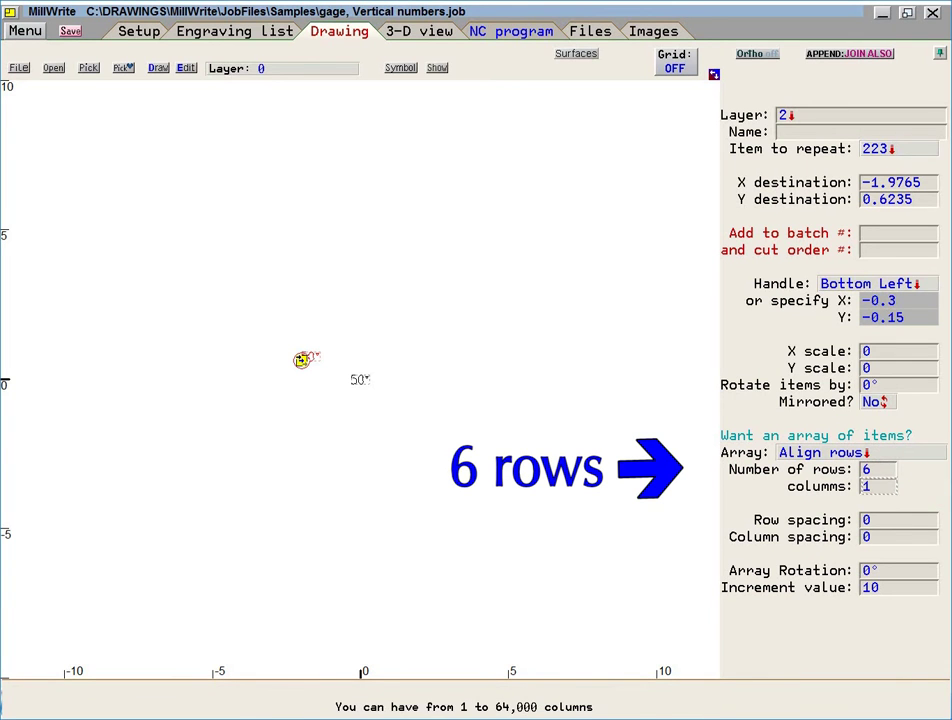
key(Return)
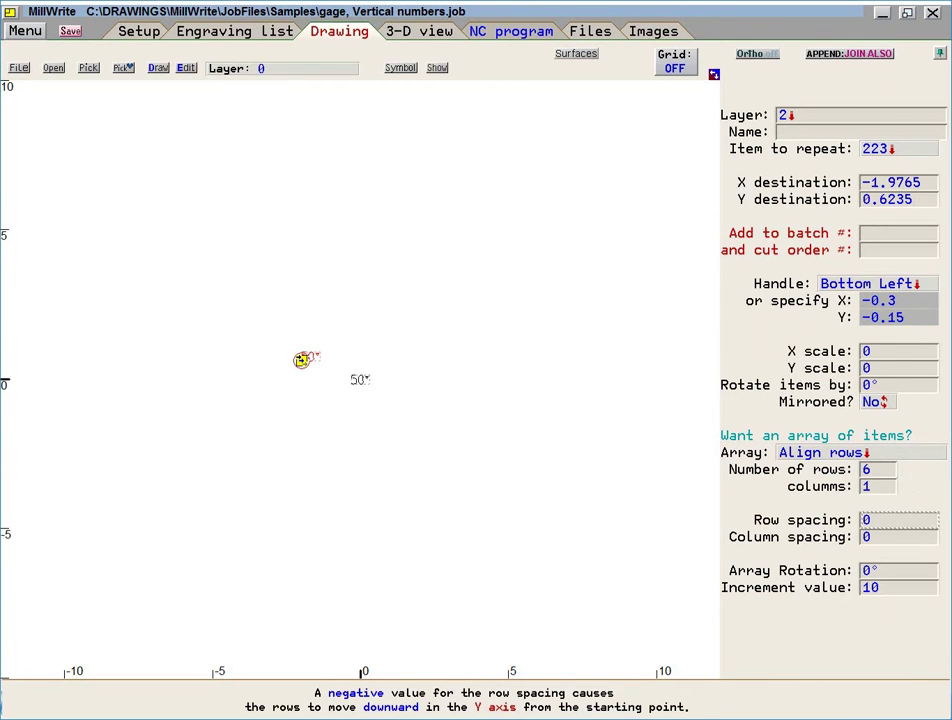
Step: Set the array's row spacing to 0.5 and finish editing the repeat item
text(0.5)
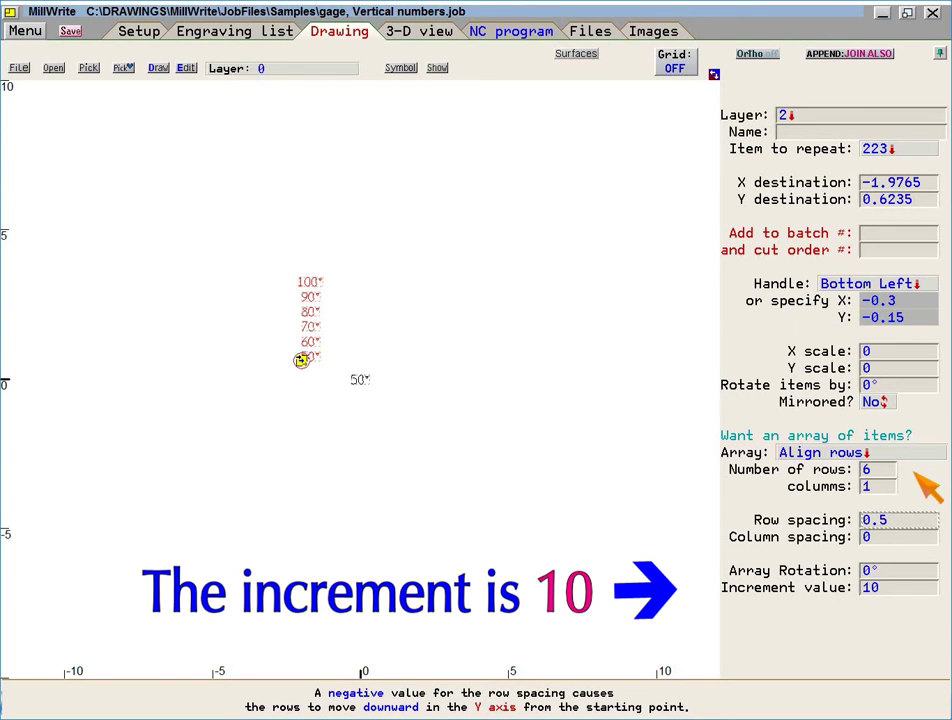
key(Tab)
key(Tab)
key(Tab)
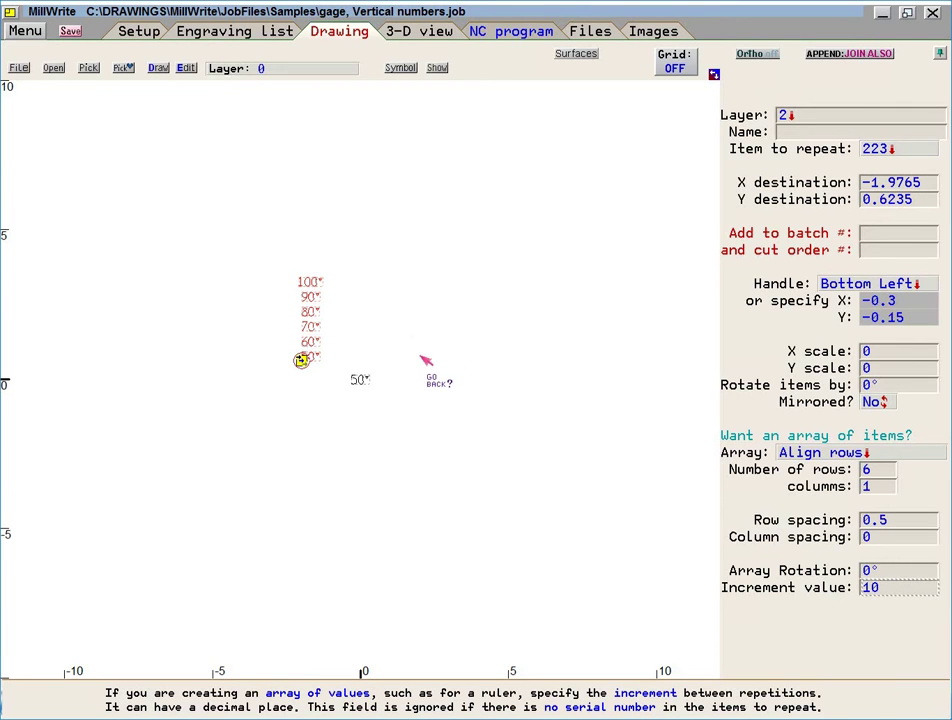
click(426, 360)
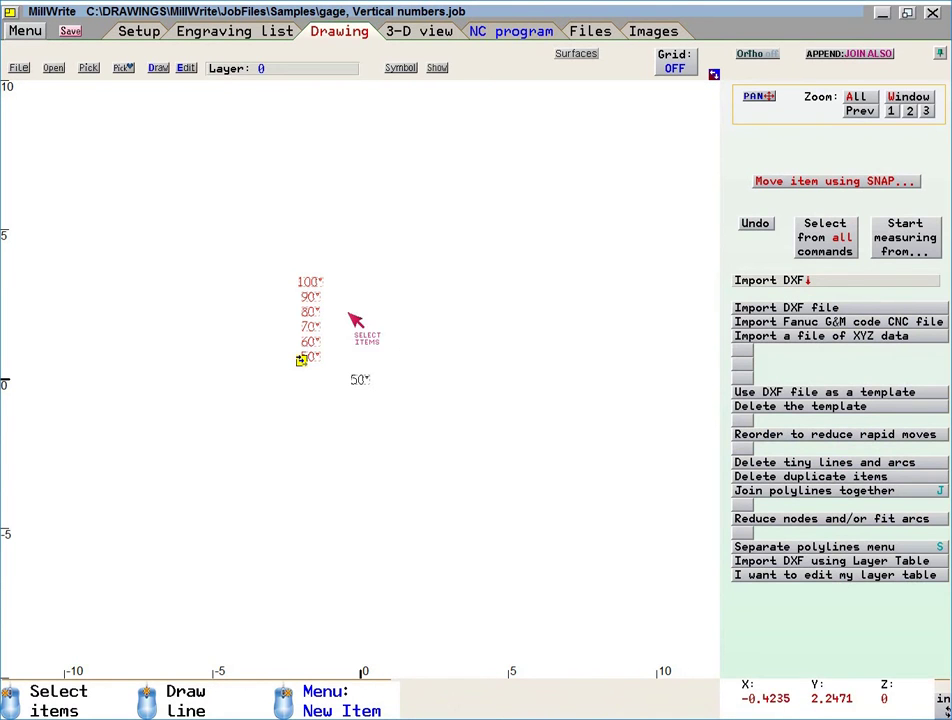
Step: Set the text height of the source 50° text to 0.25
scroll(348, 315, up, 5)
scroll(366, 364, up, 1)
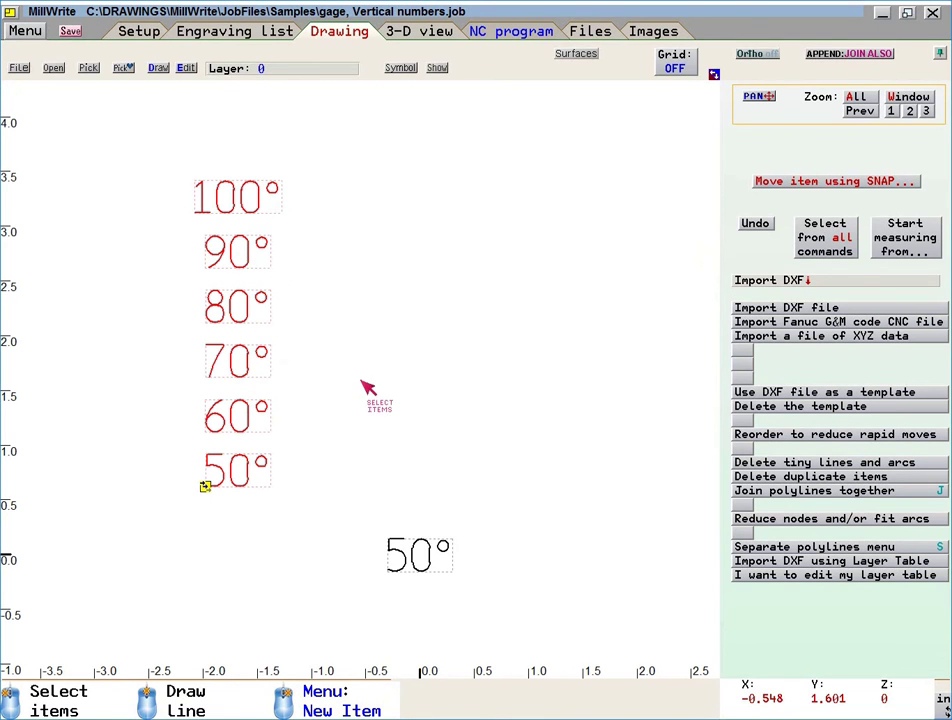
click(428, 542)
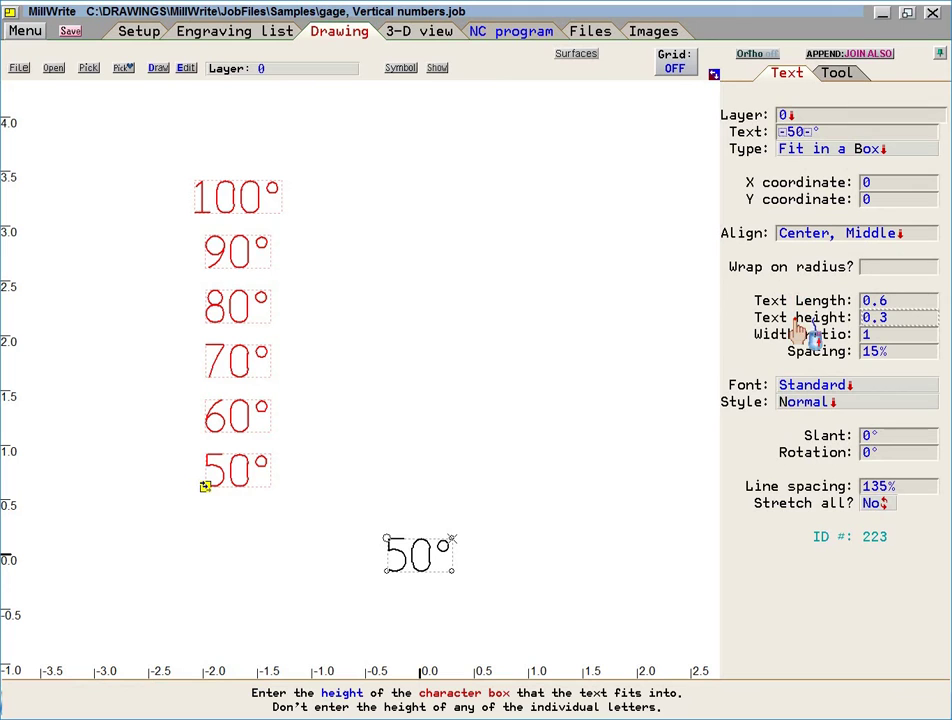
text(.5)
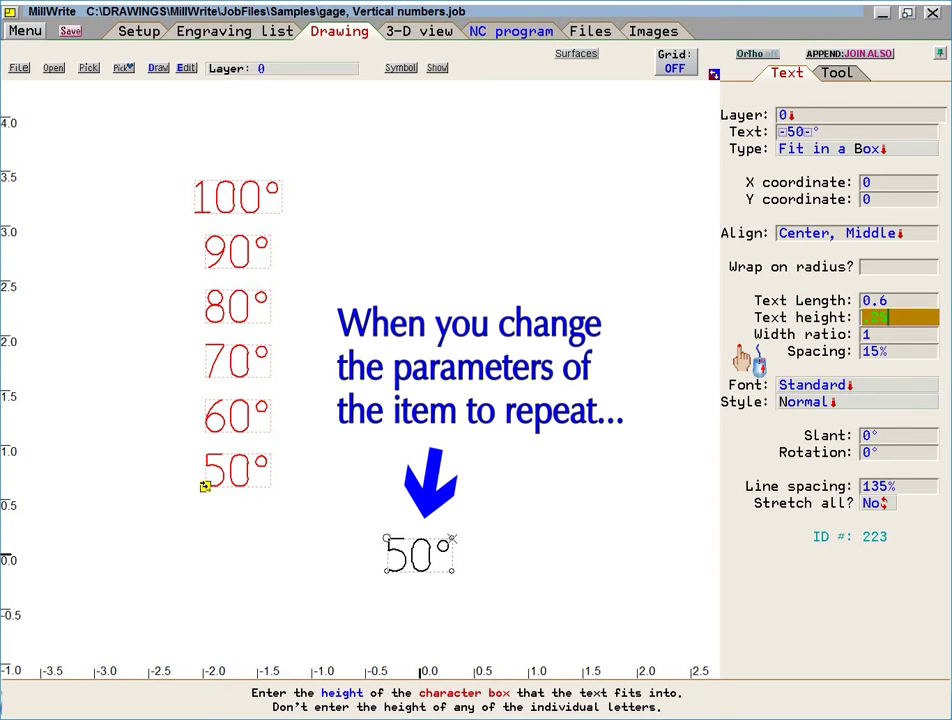
text(.25)
key(Return)
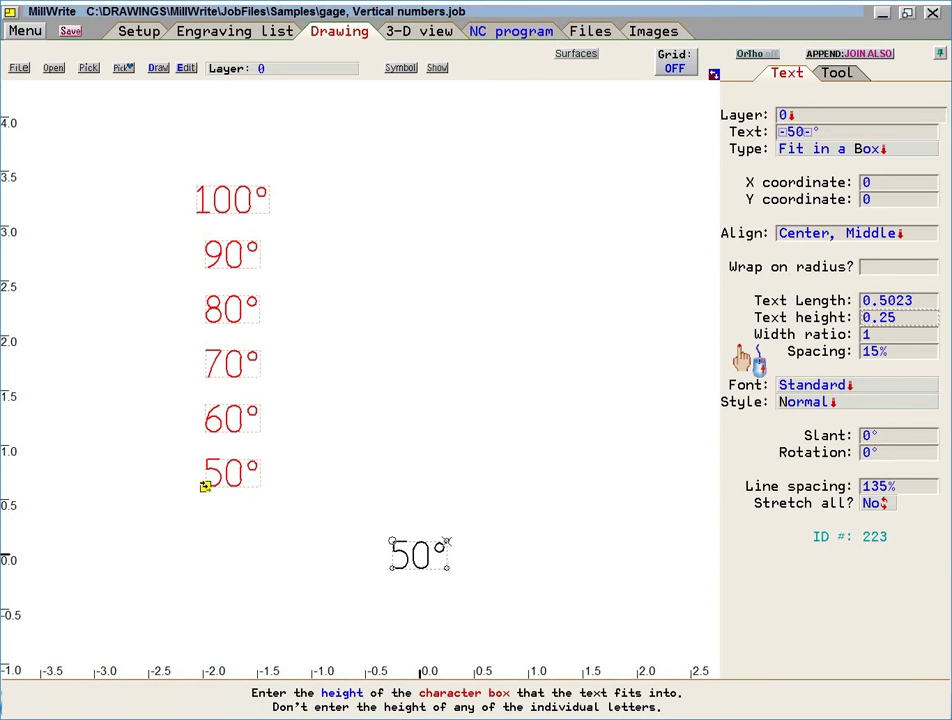
Step: Set the tool diameter for the source text to 0.015 and finish editing it
click(836, 73)
click(816, 285)
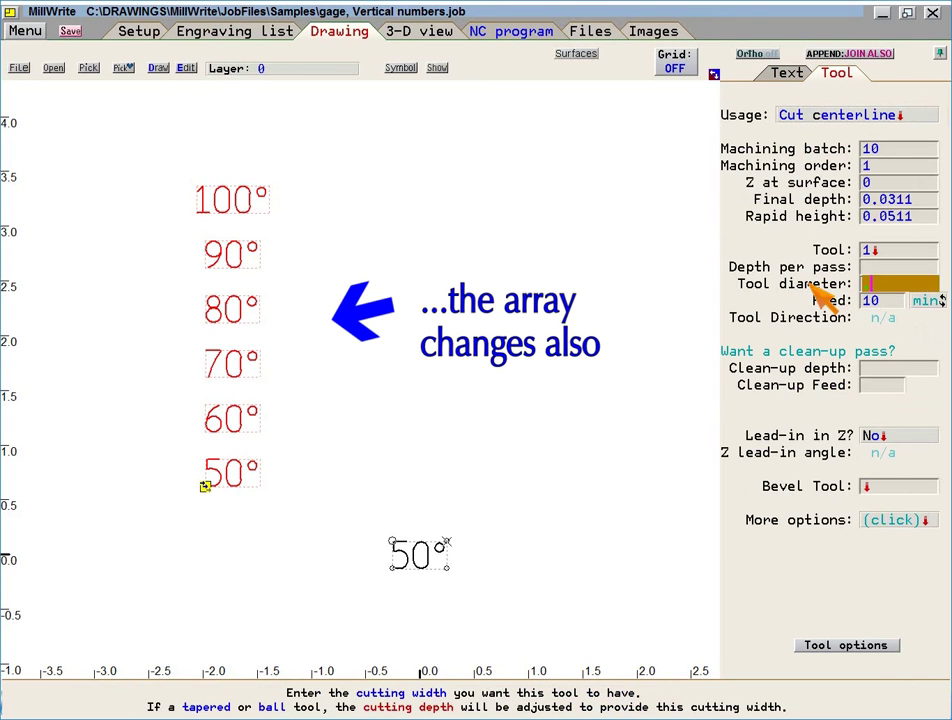
text(0.015)
key(Return)
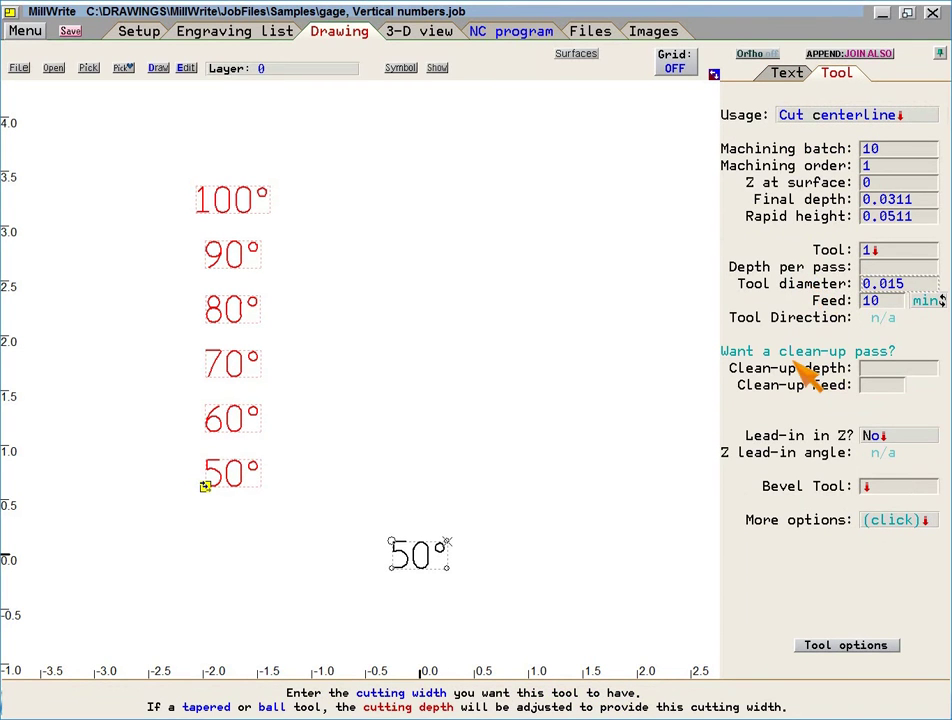
click(788, 76)
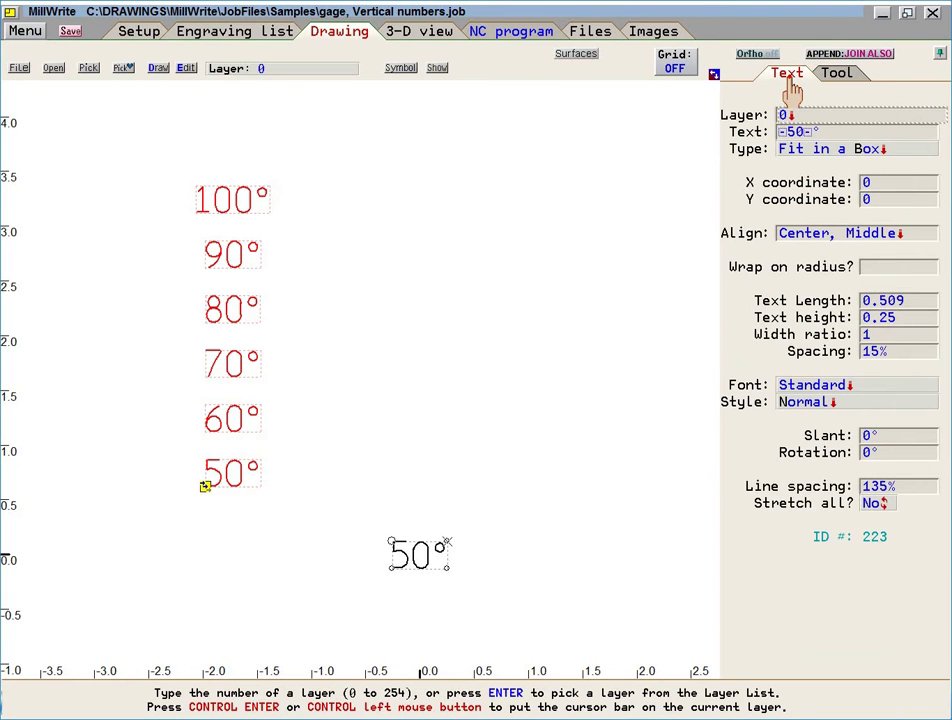
click(350, 486)
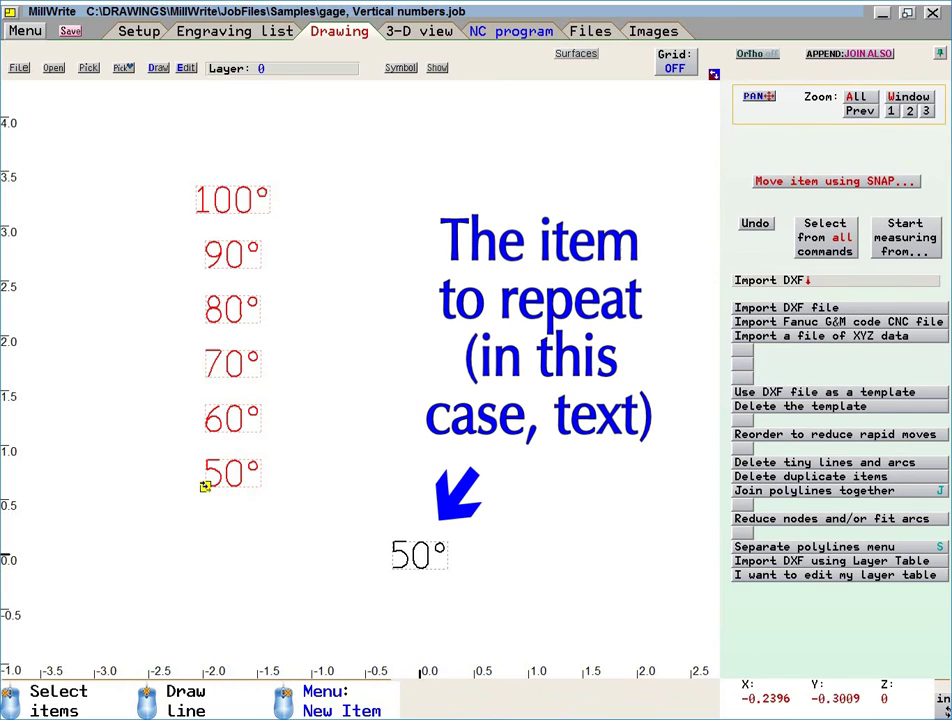
Step: Select the source 50° text and the array's repeat icon in turn to examine their parameters
click(447, 573)
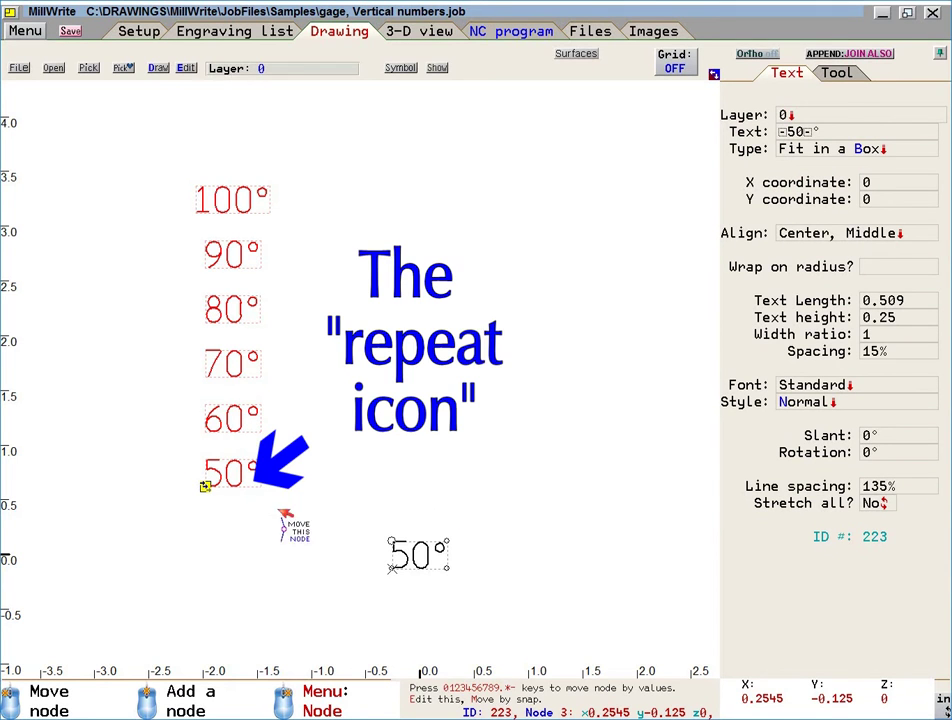
click(207, 487)
click(205, 487)
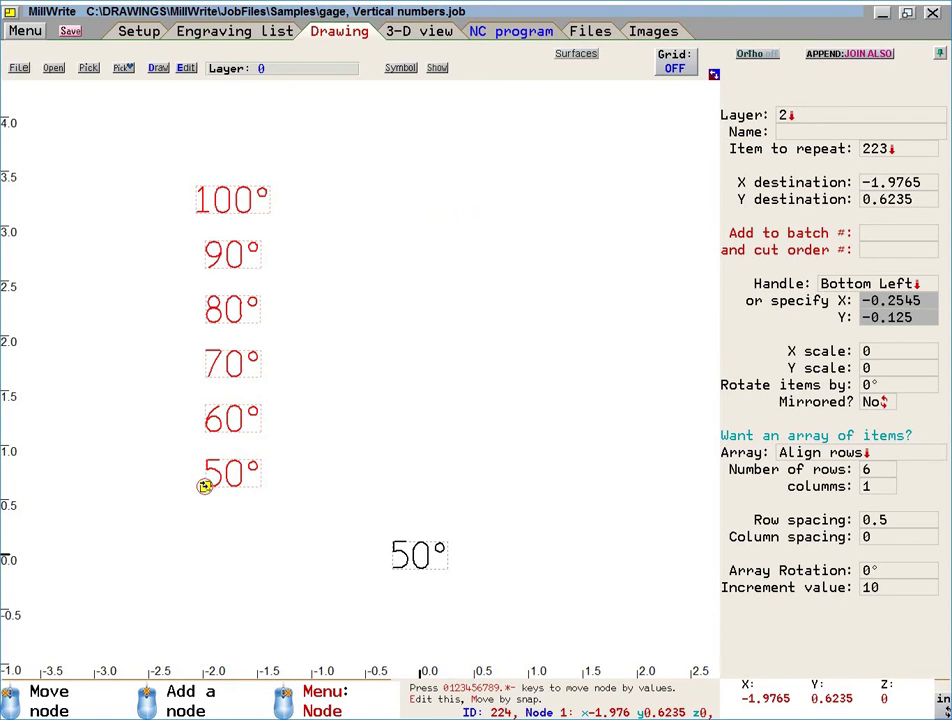
Step: Finish editing the repeat item and turn on the layer named "Array, Independent items"
key(Escape)
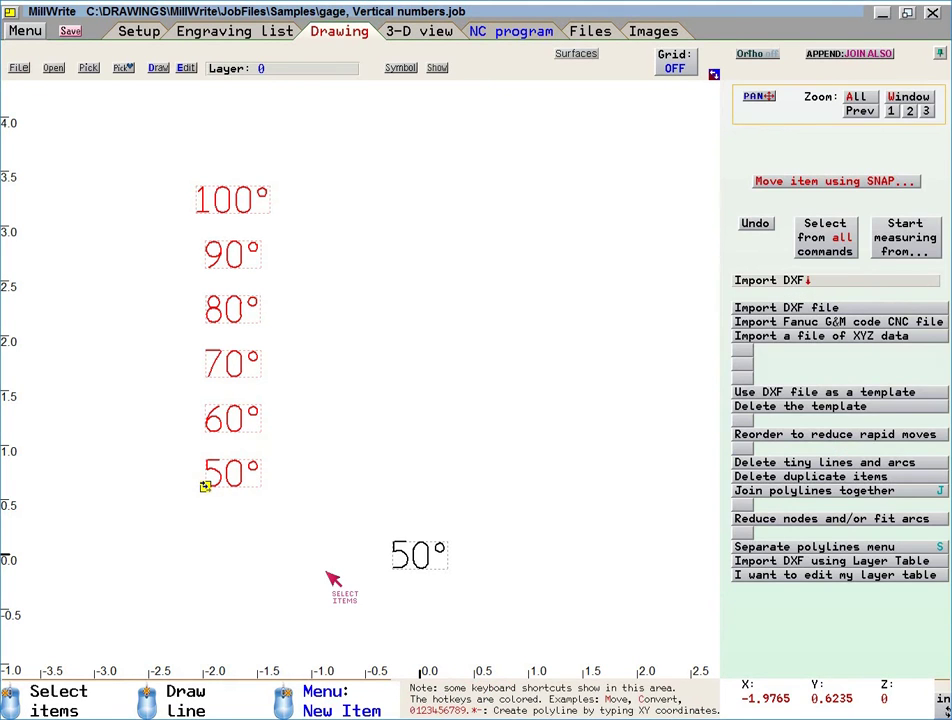
click(276, 82)
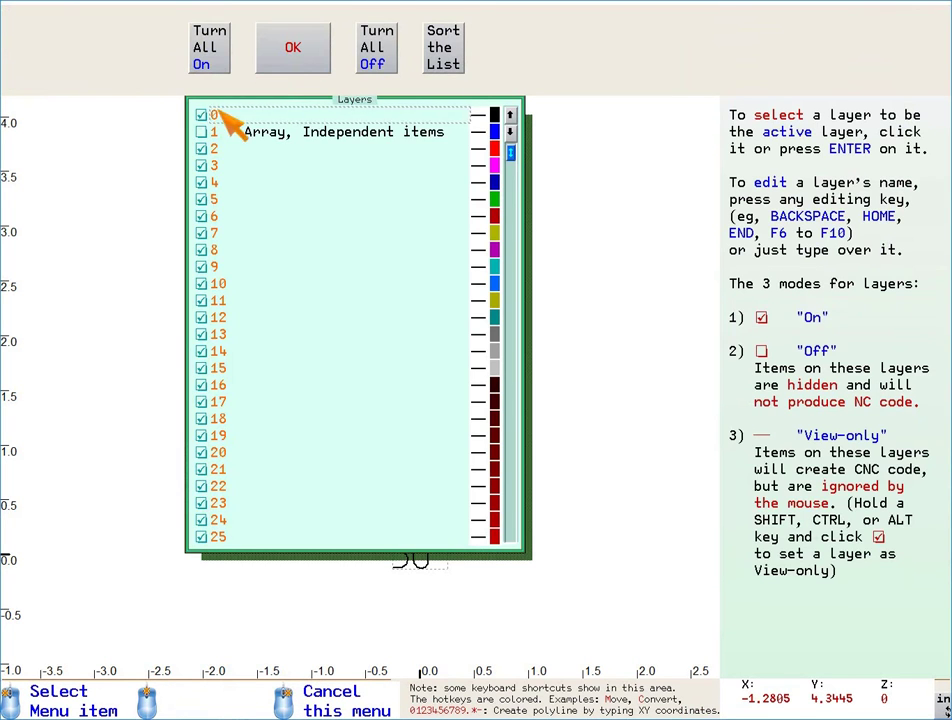
click(293, 62)
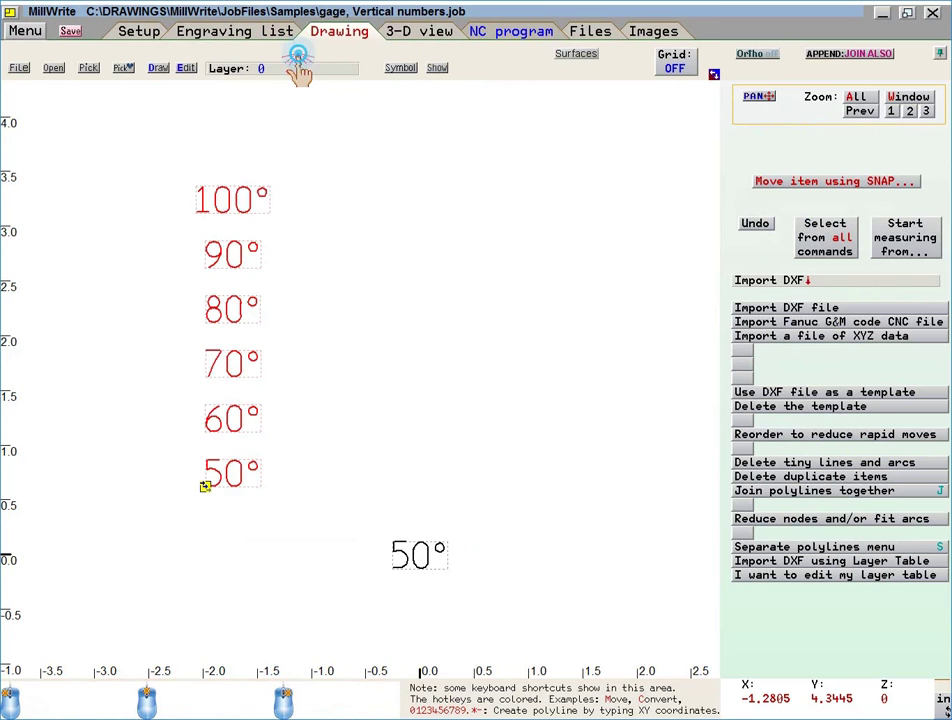
Step: Select individual numbers and tick lines of the blue vertical scale in turn to examine their parameters
scroll(389, 319, up, 3)
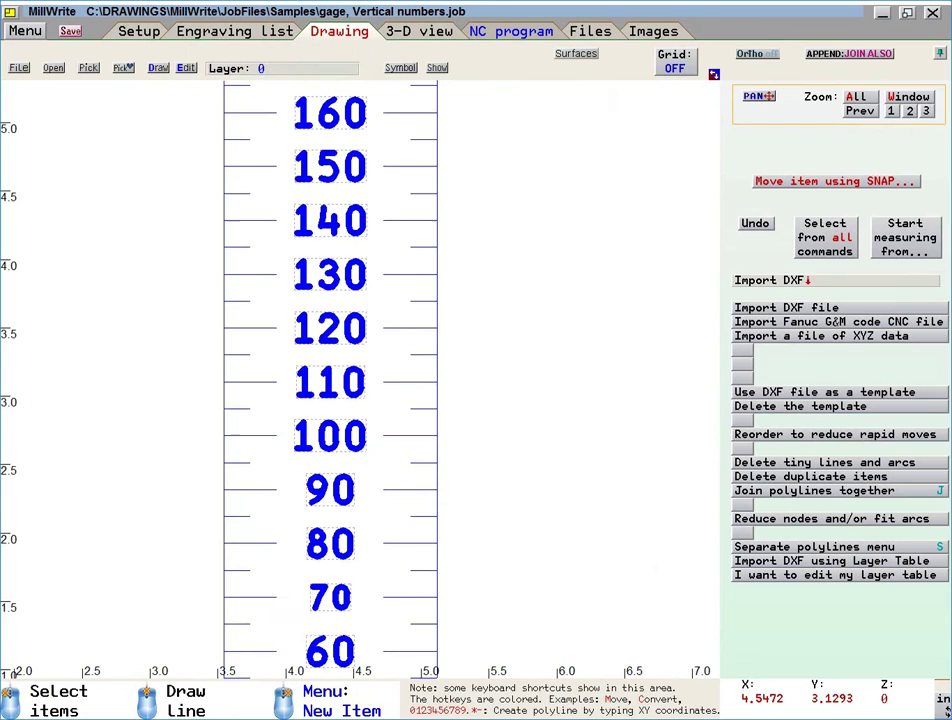
scroll(385, 353, up, 2)
click(405, 322)
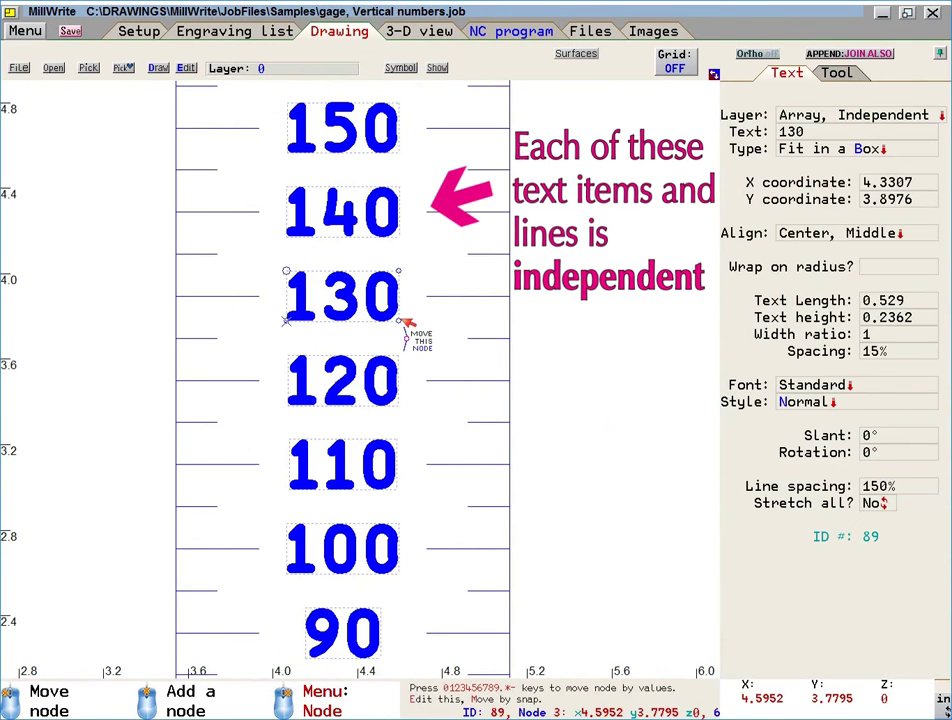
click(403, 236)
click(493, 254)
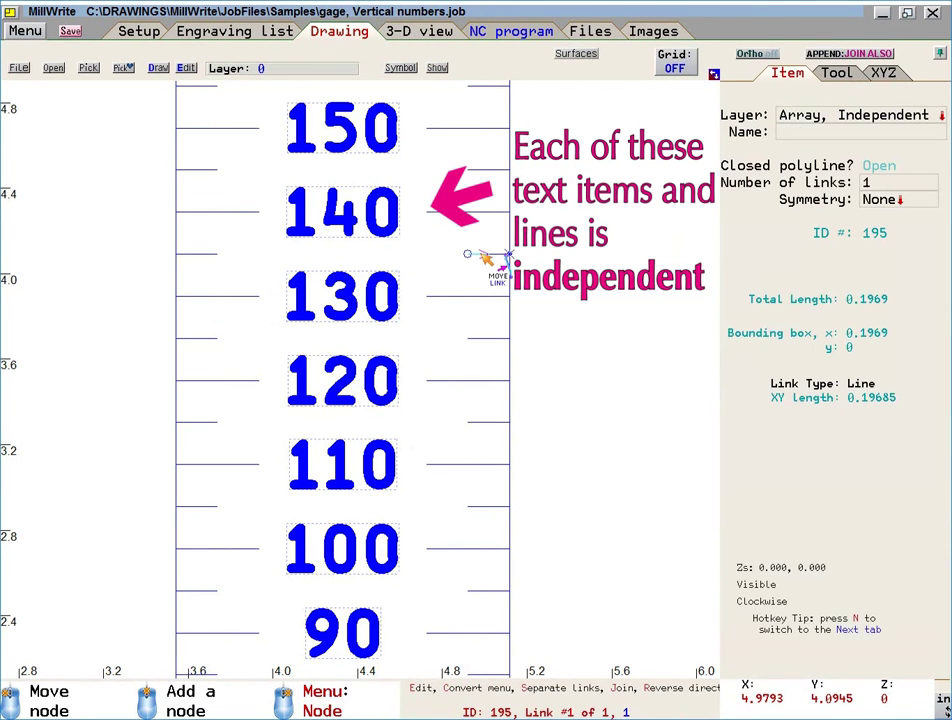
click(457, 378)
Step: Set the text height of the scale's 120 text to 0.3
click(421, 361)
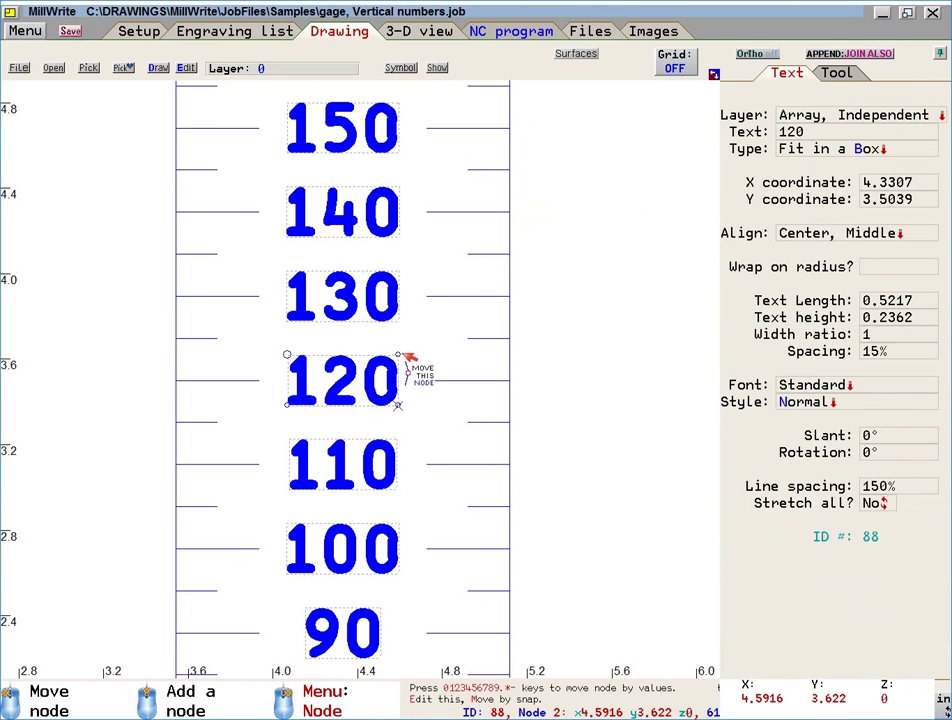
click(801, 276)
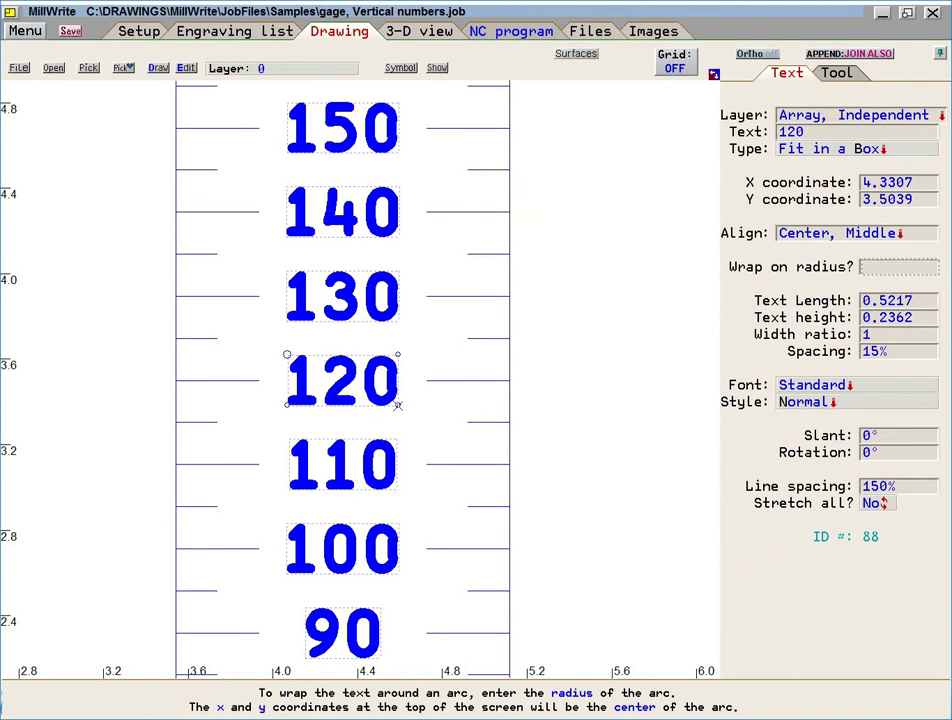
click(808, 318)
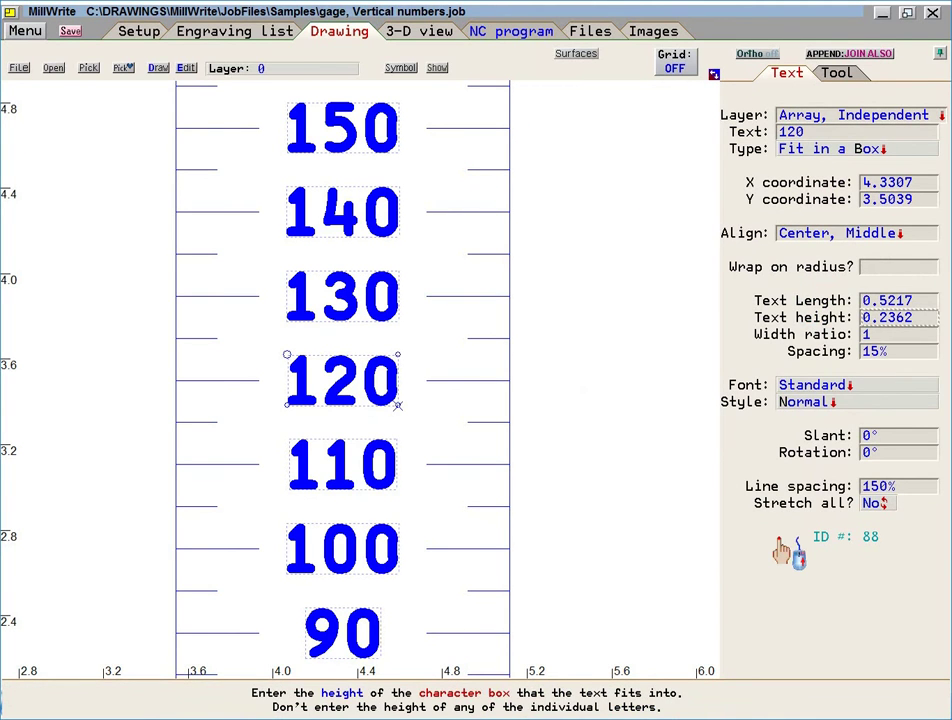
text(0.3)
key(Return)
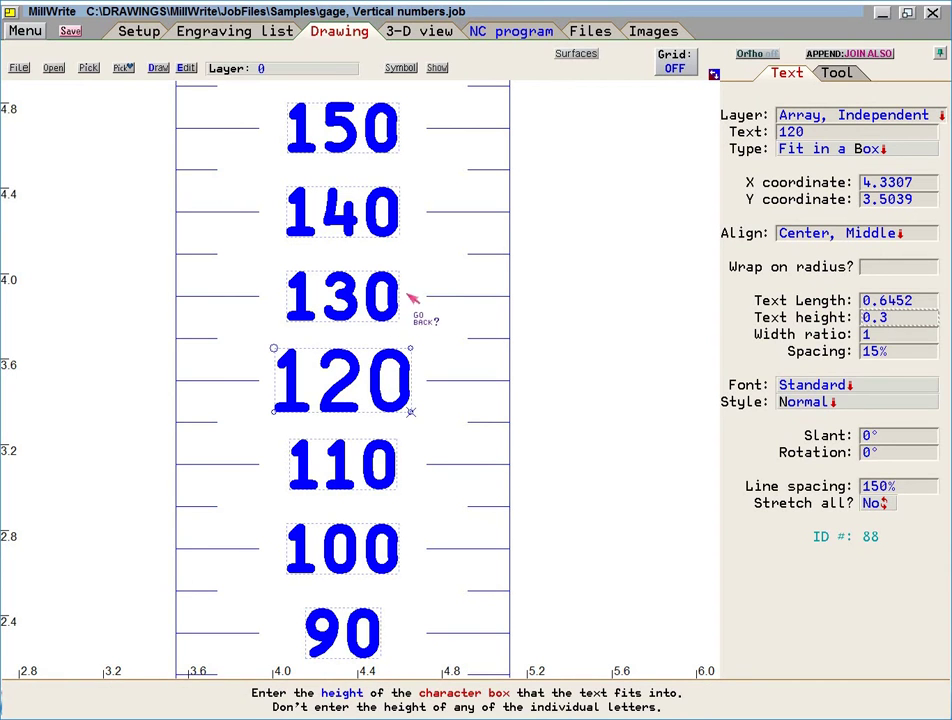
Step: Set the text height of the scale's 130 text to 0.2 and finish editing it
click(396, 316)
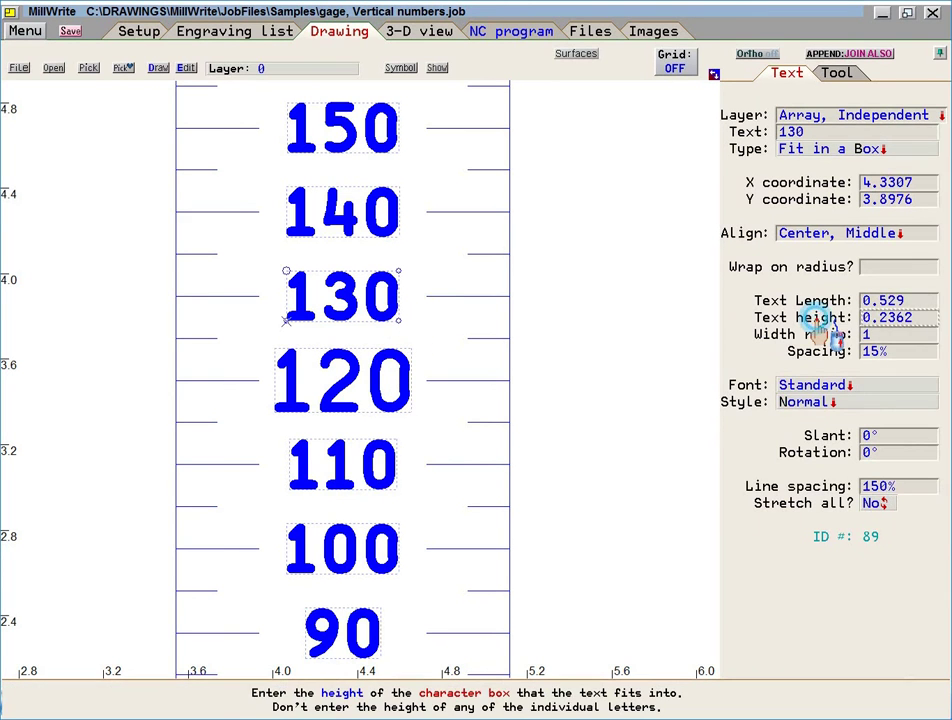
text(0.2)
key(Return)
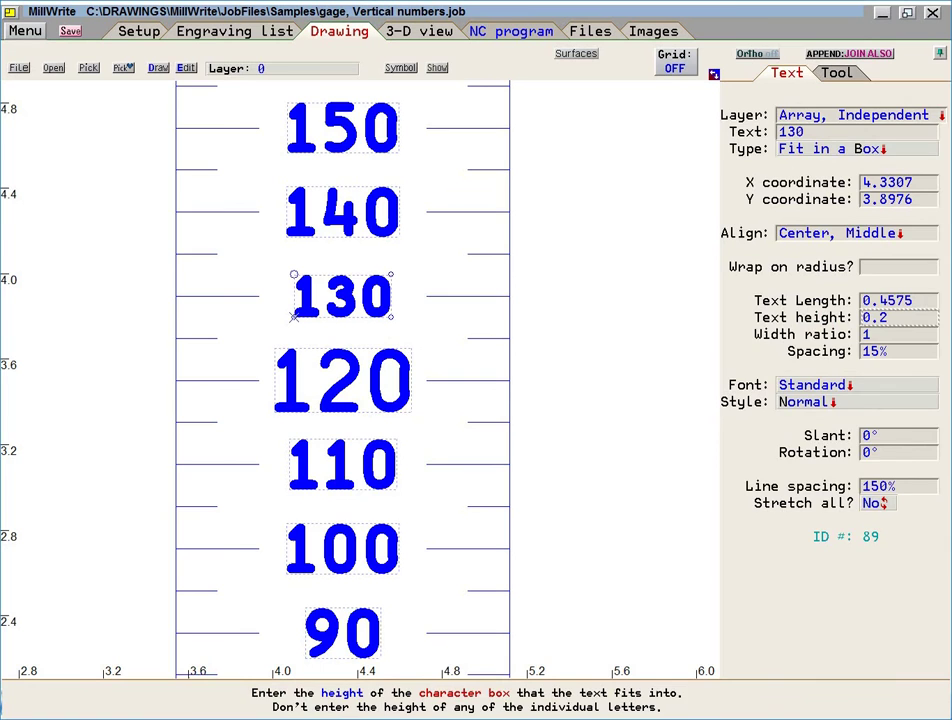
key(Escape)
Step: Select the source 50° text together with its red vertical array and add both to the clipboard
scroll(356, 510, down, 7)
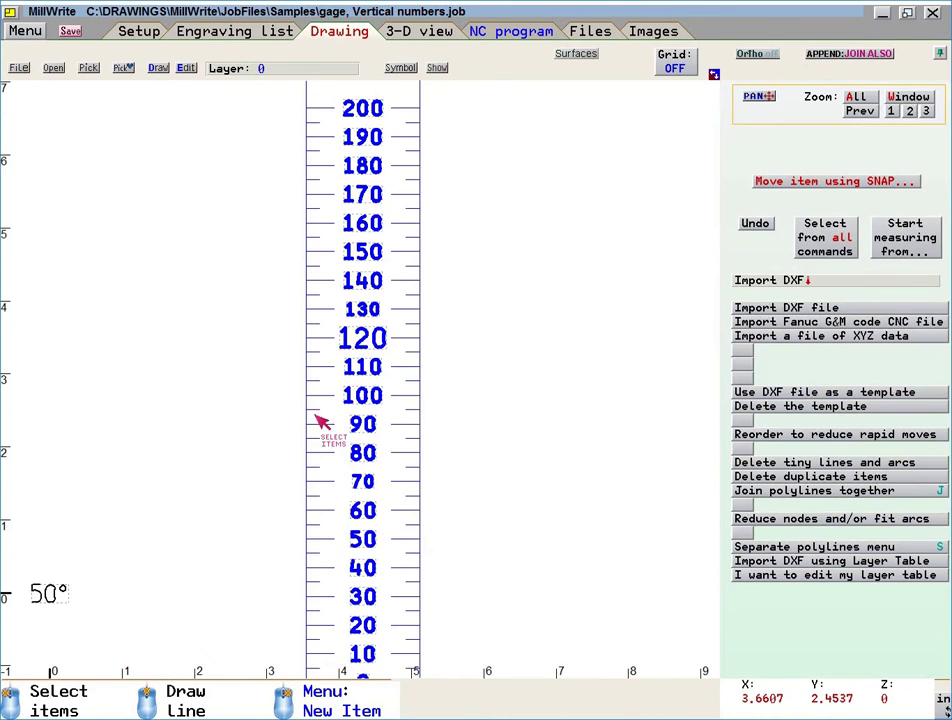
click(361, 383)
key(Escape)
scroll(368, 387, up, 4)
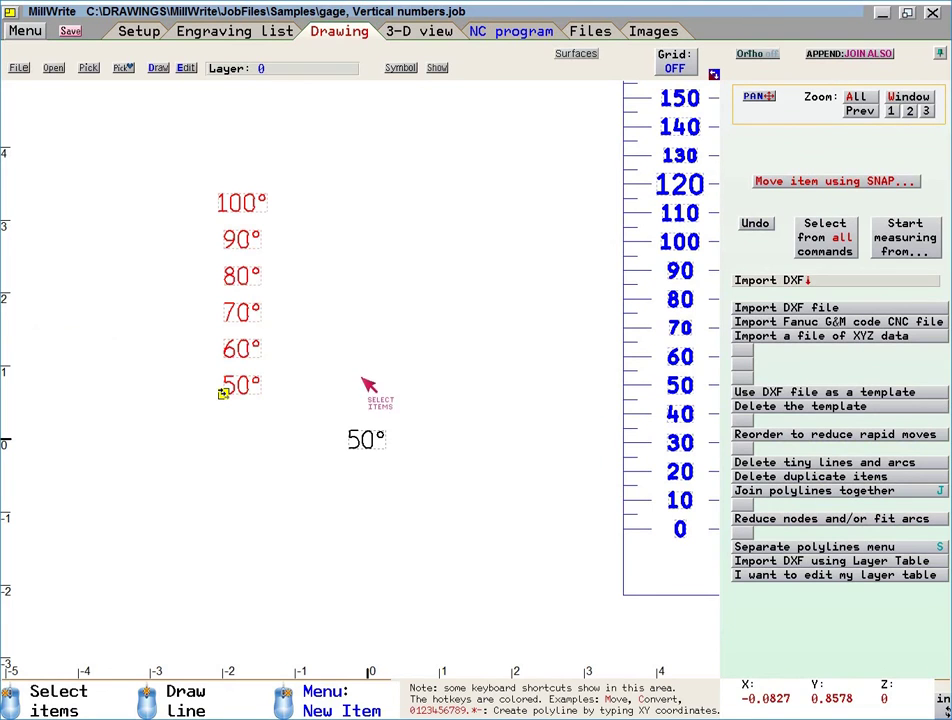
click(154, 354)
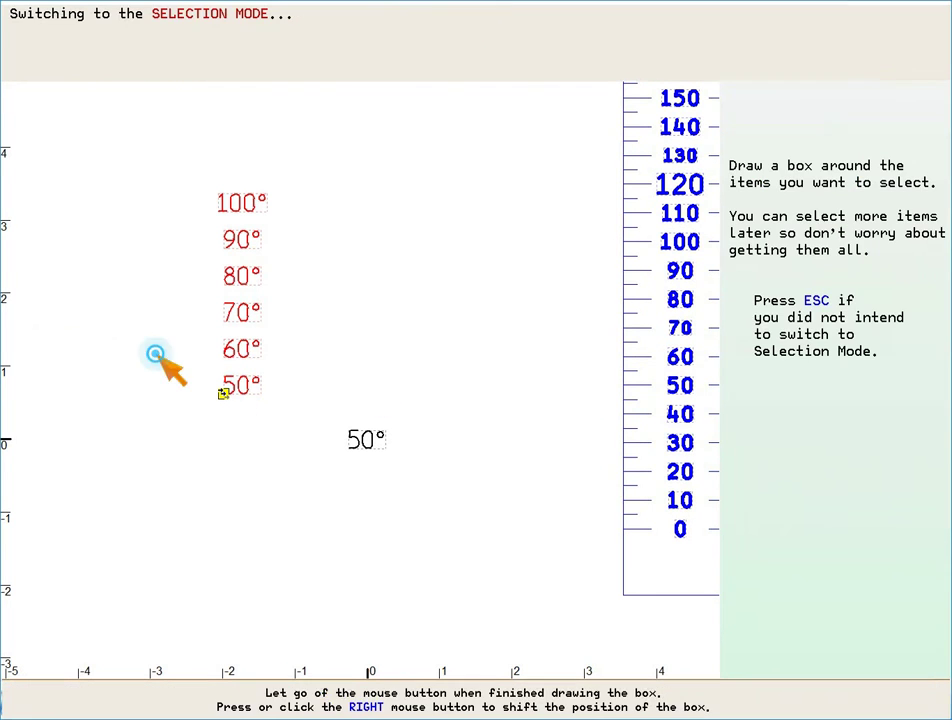
click(421, 482)
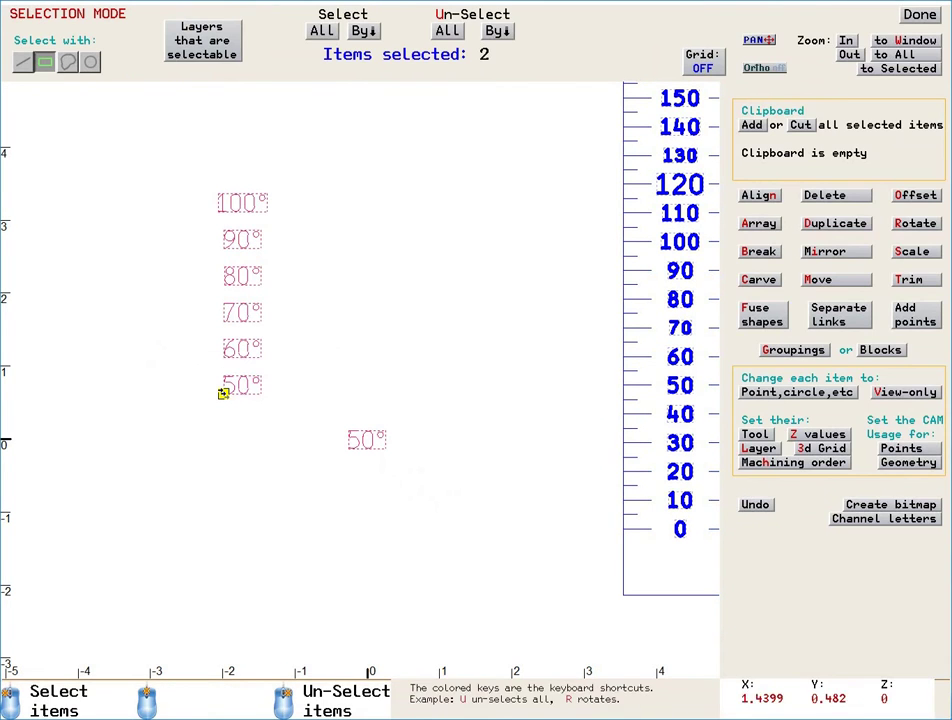
click(754, 130)
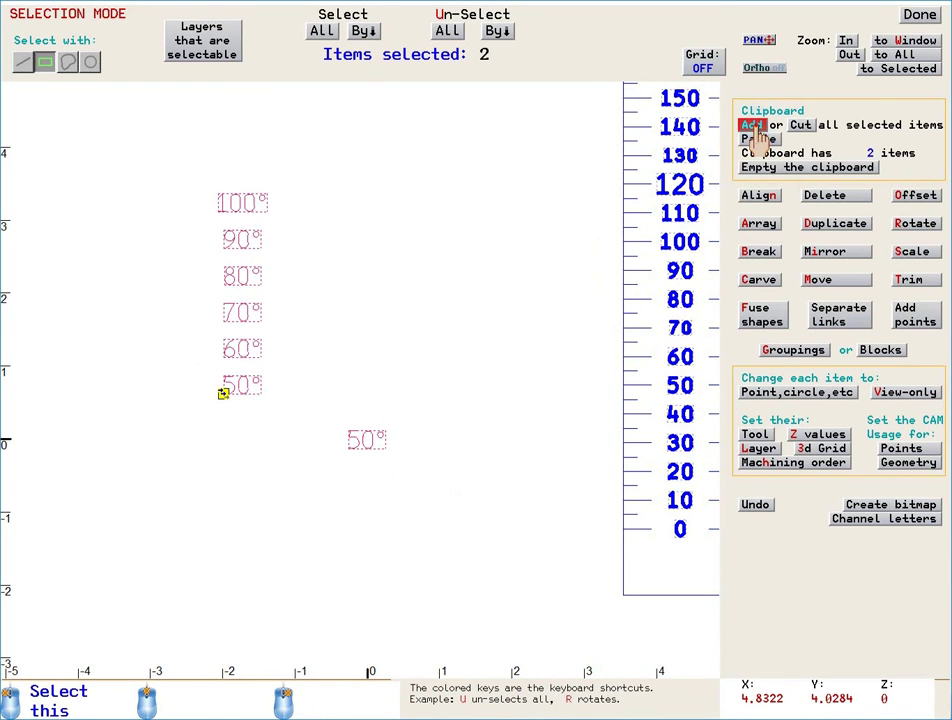
Step: Paste the copied text and array beyond the blue scale, at about X 8.02, Y 0.475, and leave selection mode
click(758, 139)
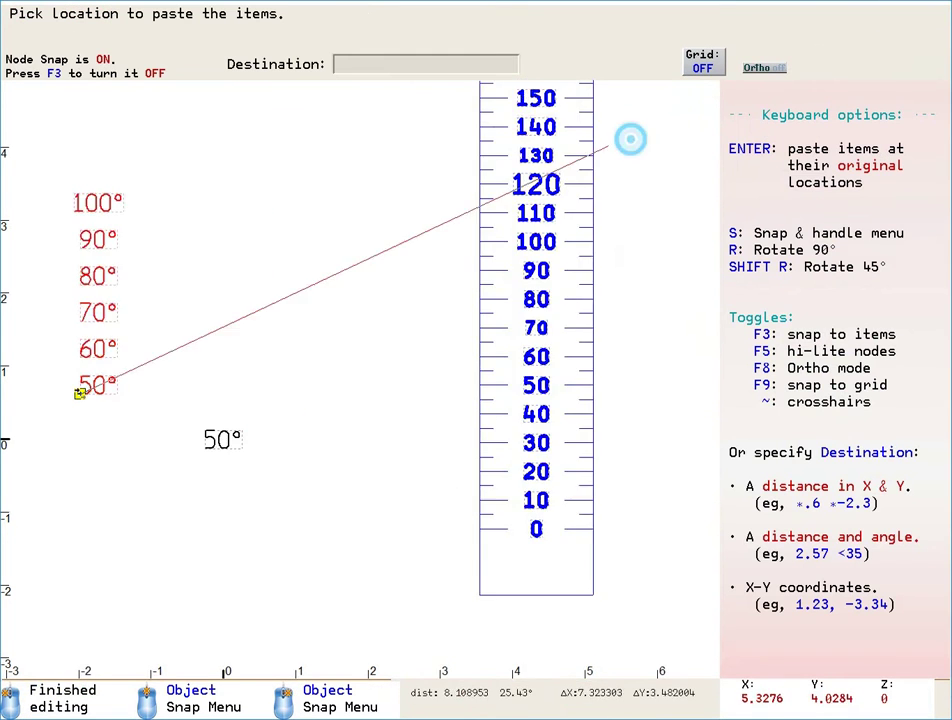
scroll(360, 379, down, 2)
scroll(360, 379, down, 1)
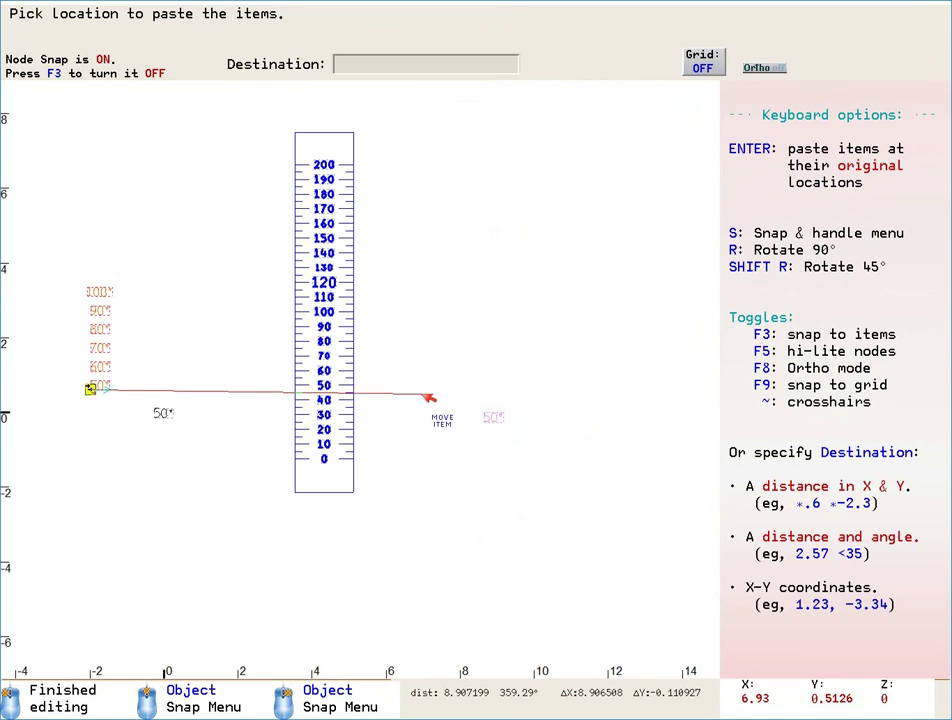
click(460, 395)
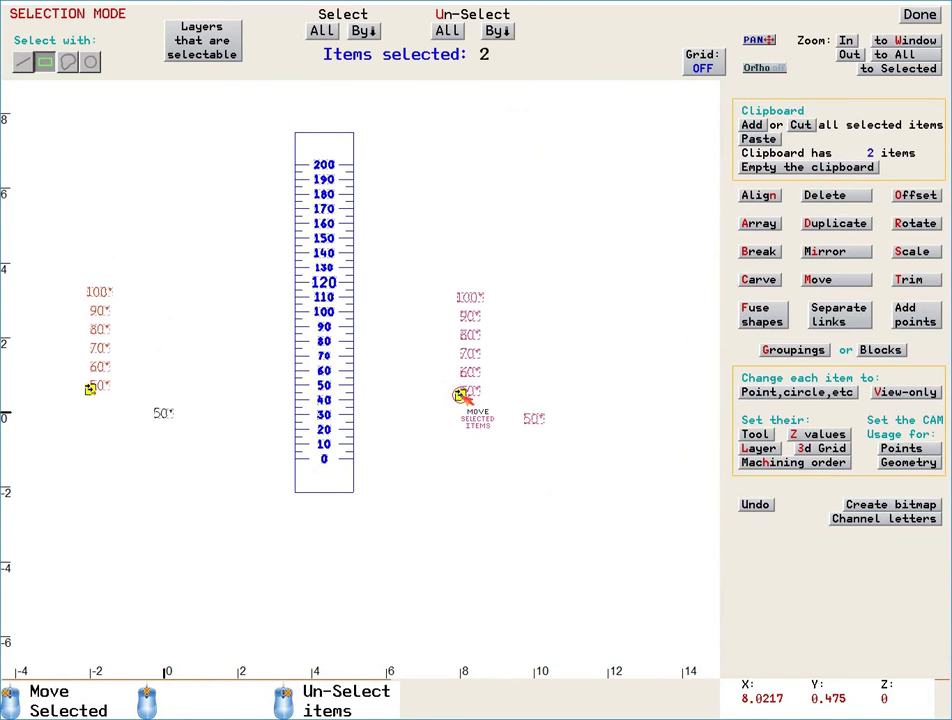
key(Escape)
Step: Change the pasted copy's array type to Circular with a radius of 1
click(460, 395)
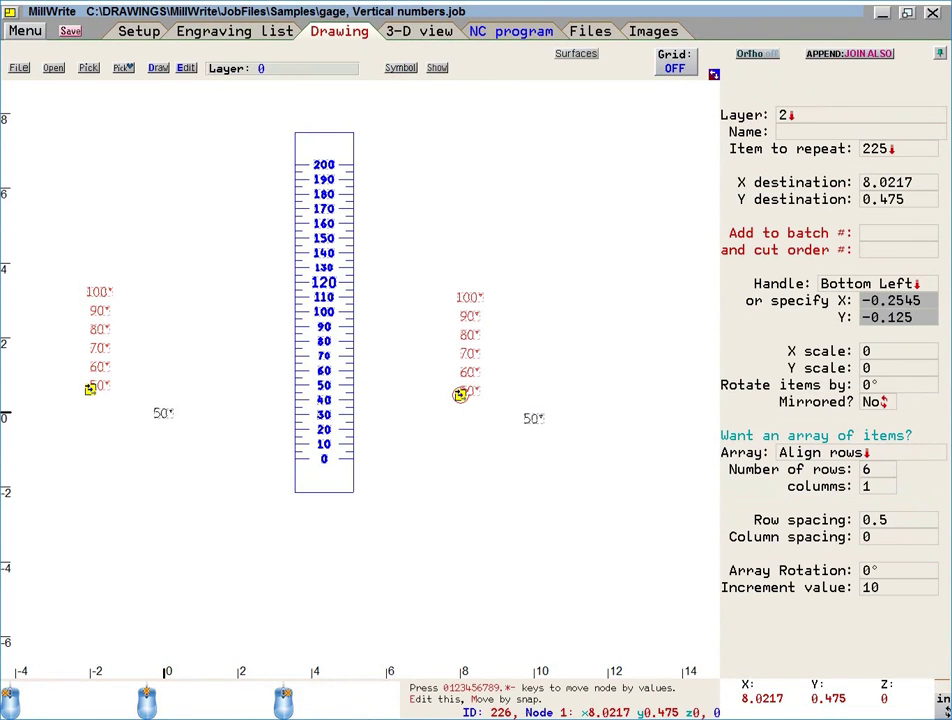
click(840, 456)
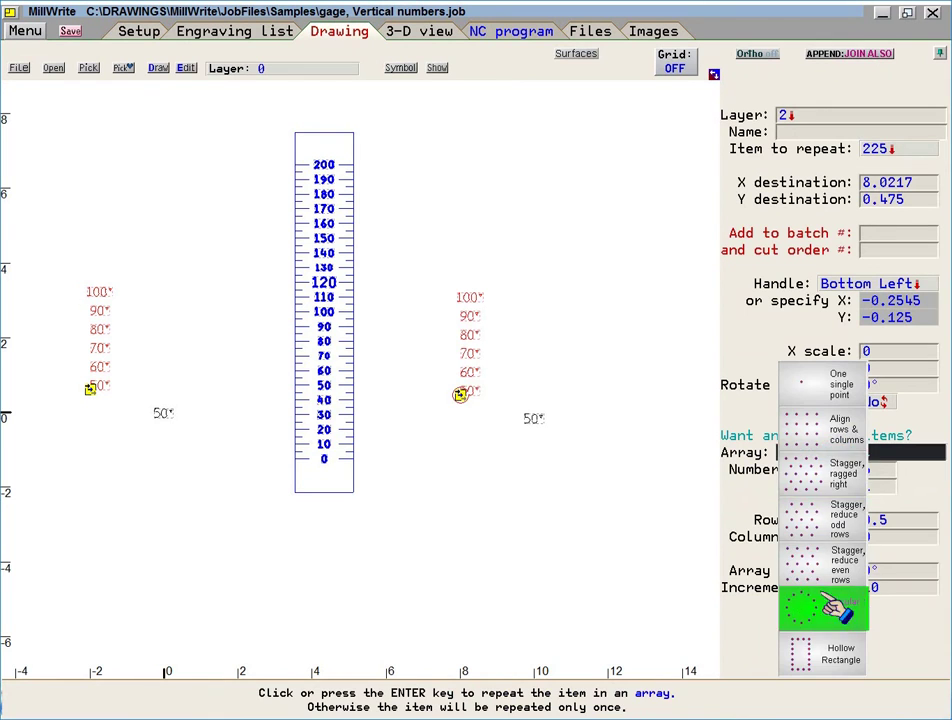
click(832, 606)
key(Return)
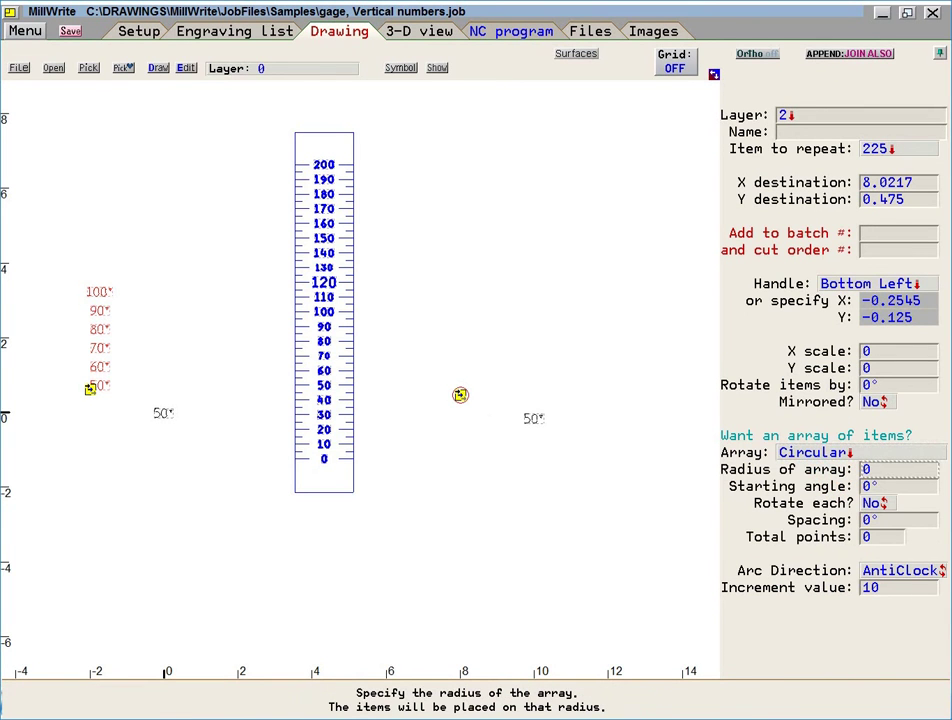
text(1)
key(Return)
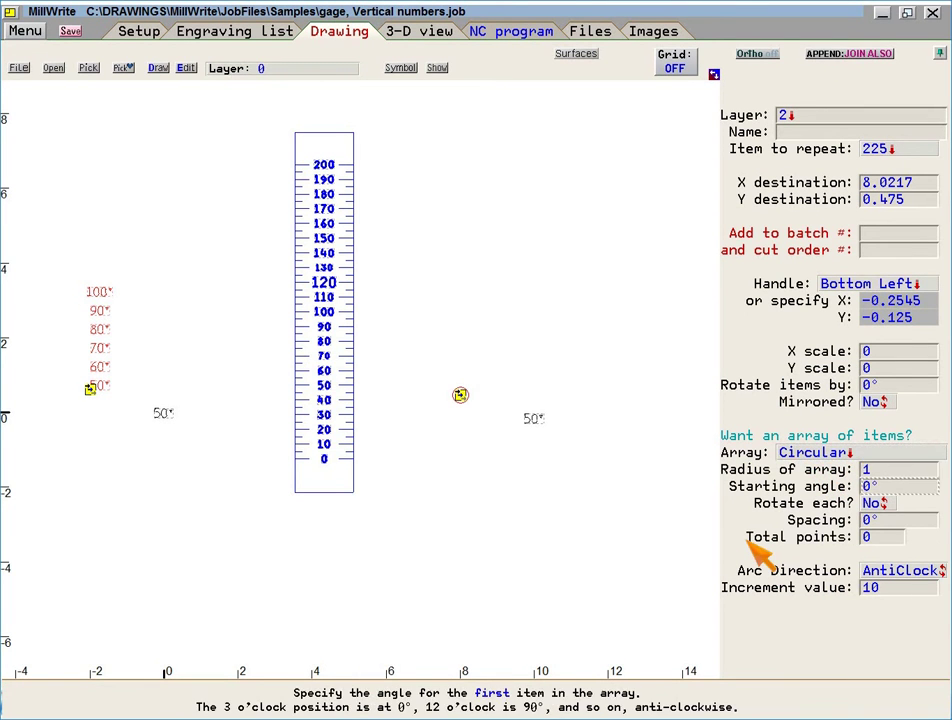
Step: Set the circular array's total points to 6, turn on rotation of each item, and finish editing the array
key(Return)
key(Return)
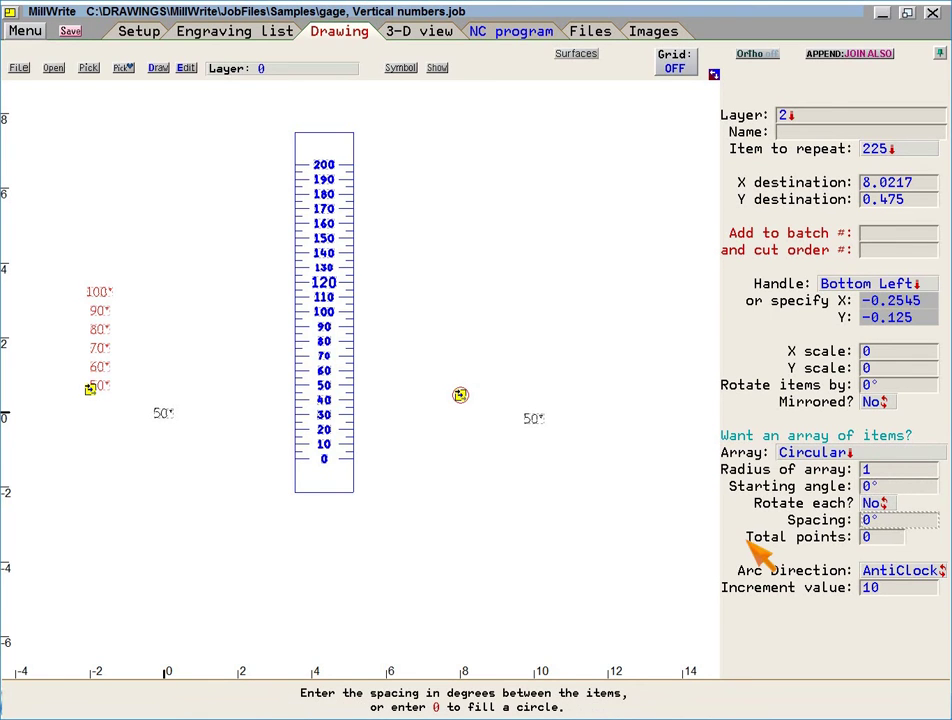
key(Return)
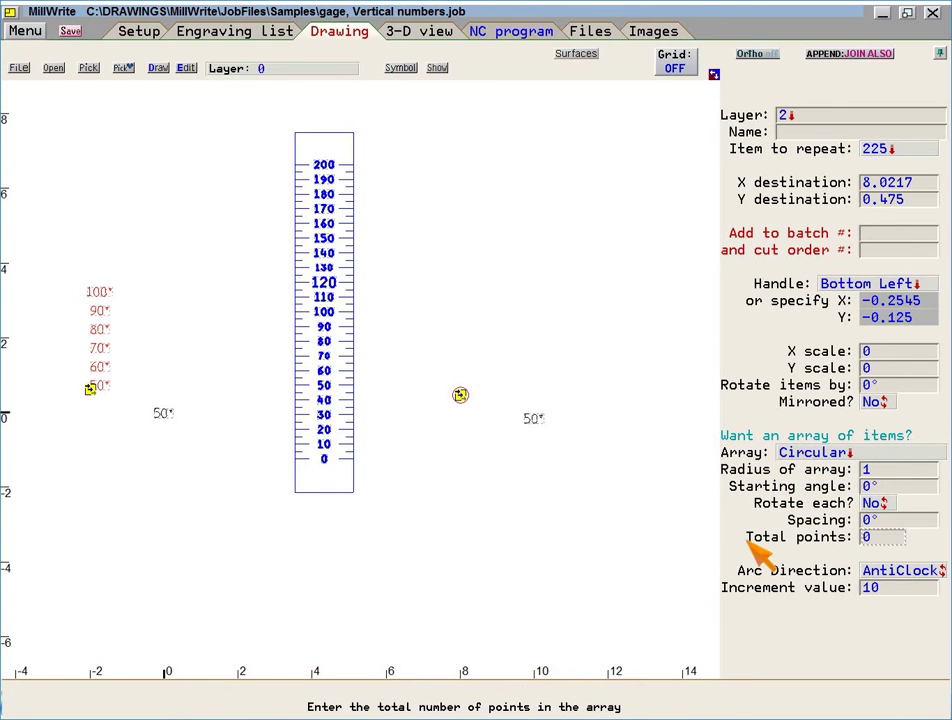
text(6)
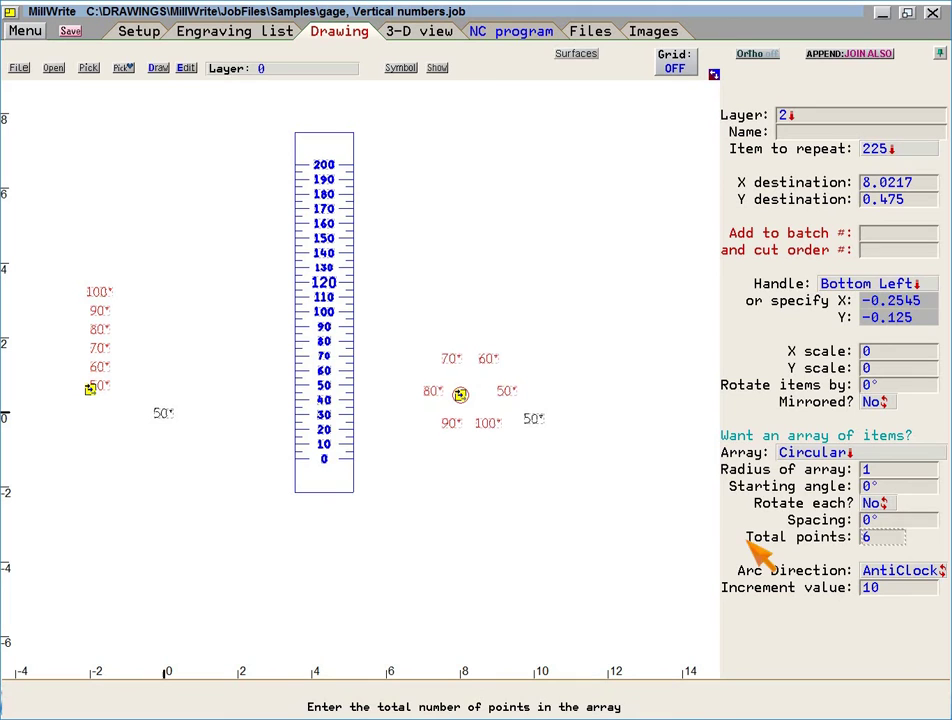
click(886, 503)
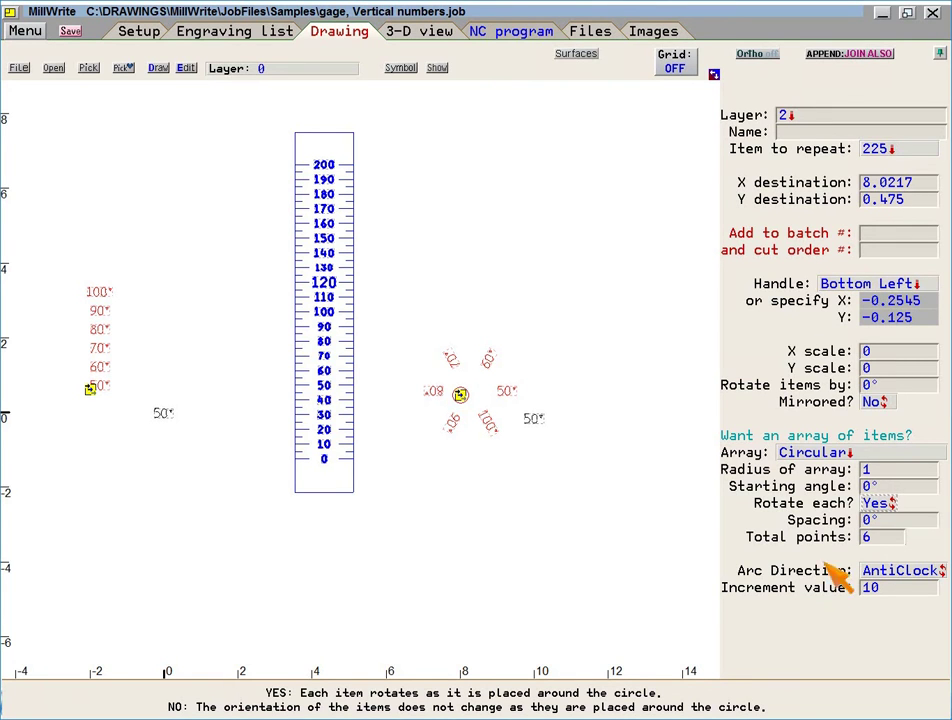
click(500, 390)
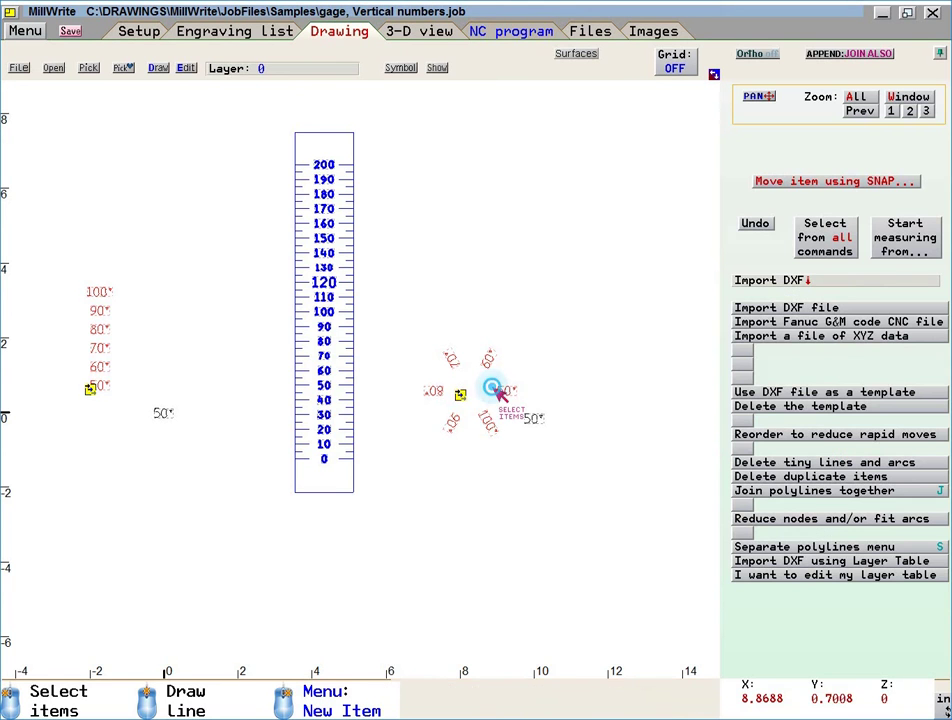
scroll(365, 395, up, 2)
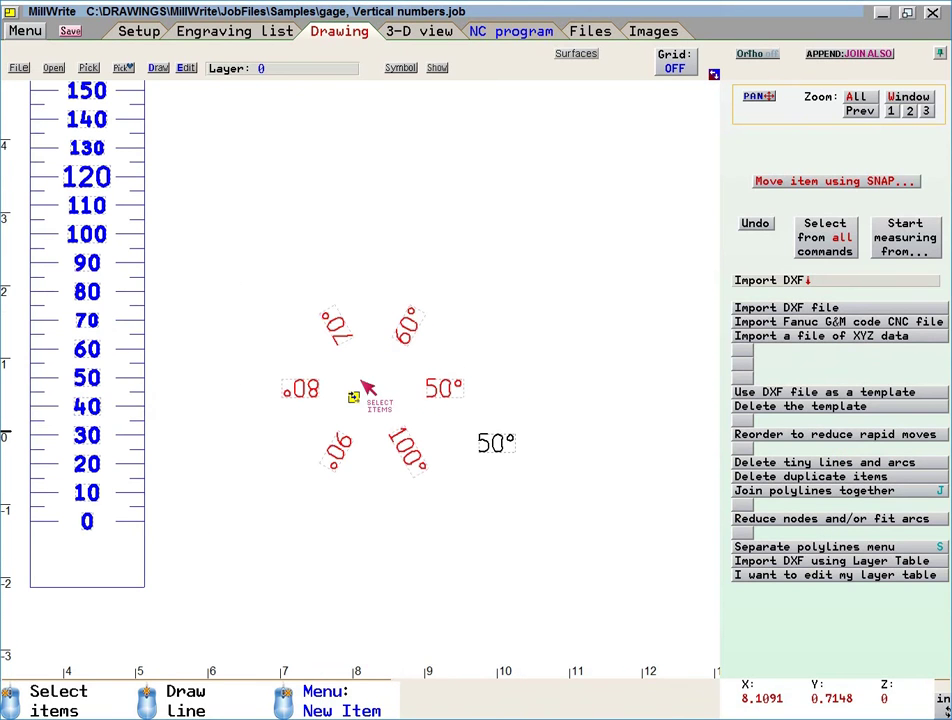
Step: Examine the engraving's tool path and its 3-D model from a tilted angle, and return to the drawing
click(415, 42)
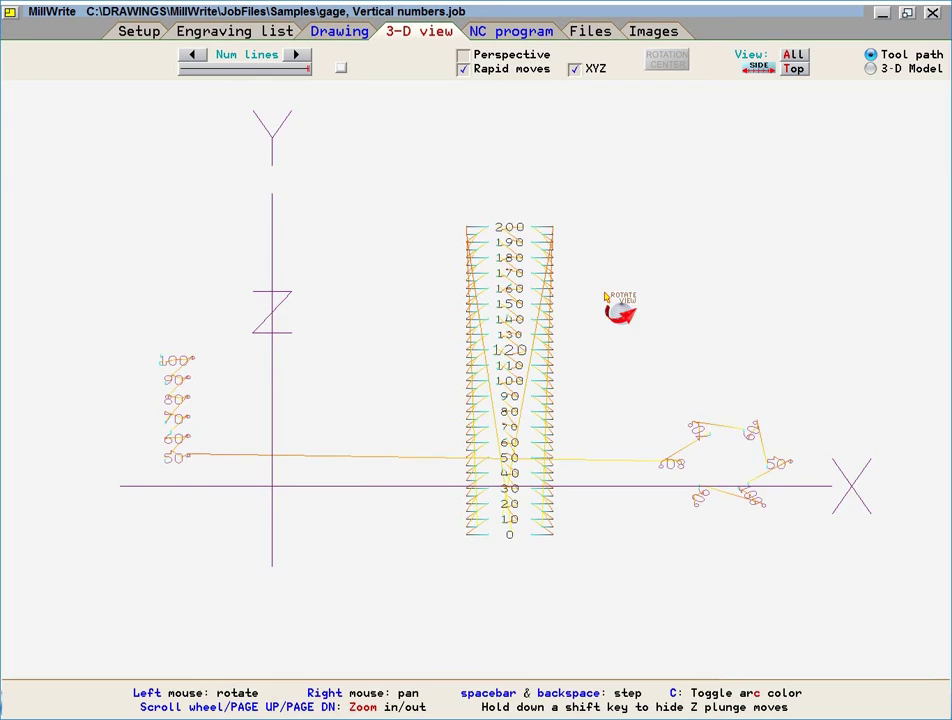
mouse_move(605, 303)
mouse_down()
mouse_move(591, 467)
mouse_move(625, 485)
mouse_move(663, 483)
mouse_move(650, 478)
mouse_up()
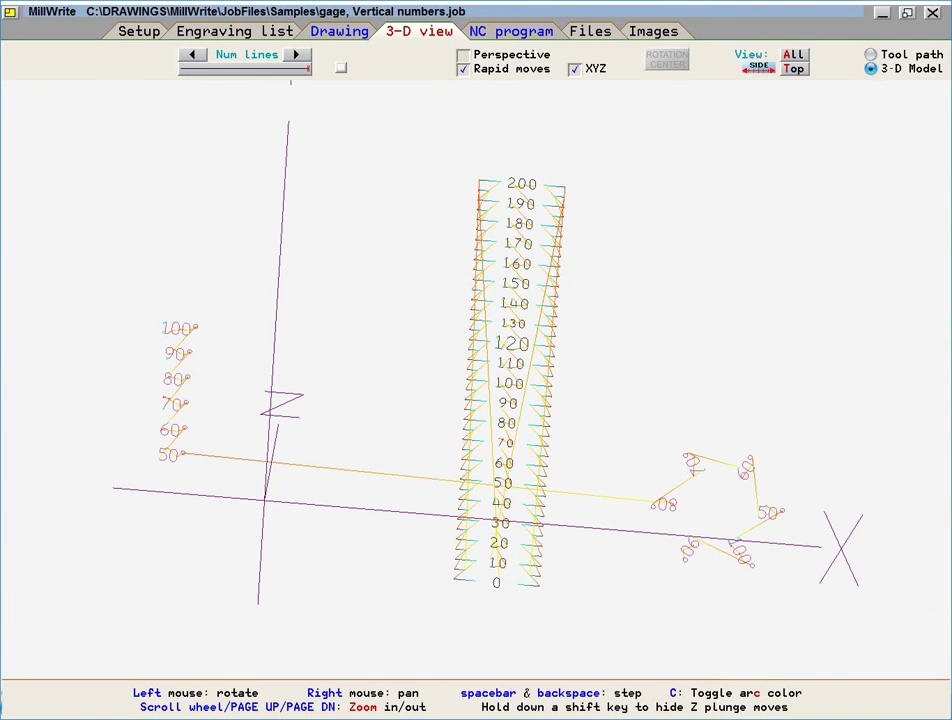
scroll(612, 420, up, 4)
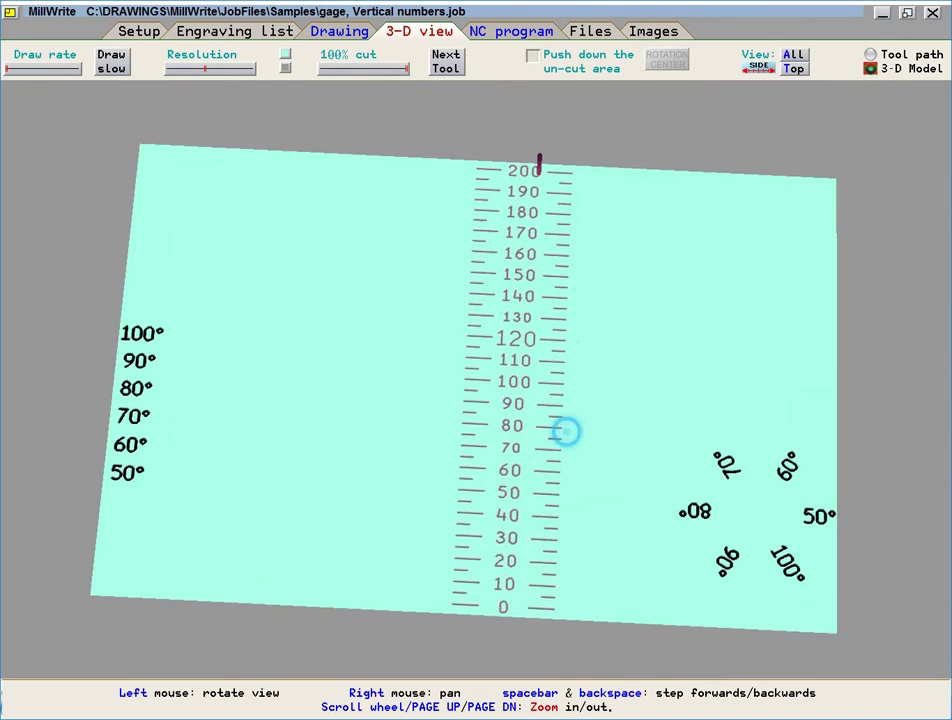
mouse_move(566, 430)
mouse_down()
mouse_move(595, 580)
mouse_move(601, 574)
mouse_move(500, 612)
mouse_move(599, 574)
mouse_up()
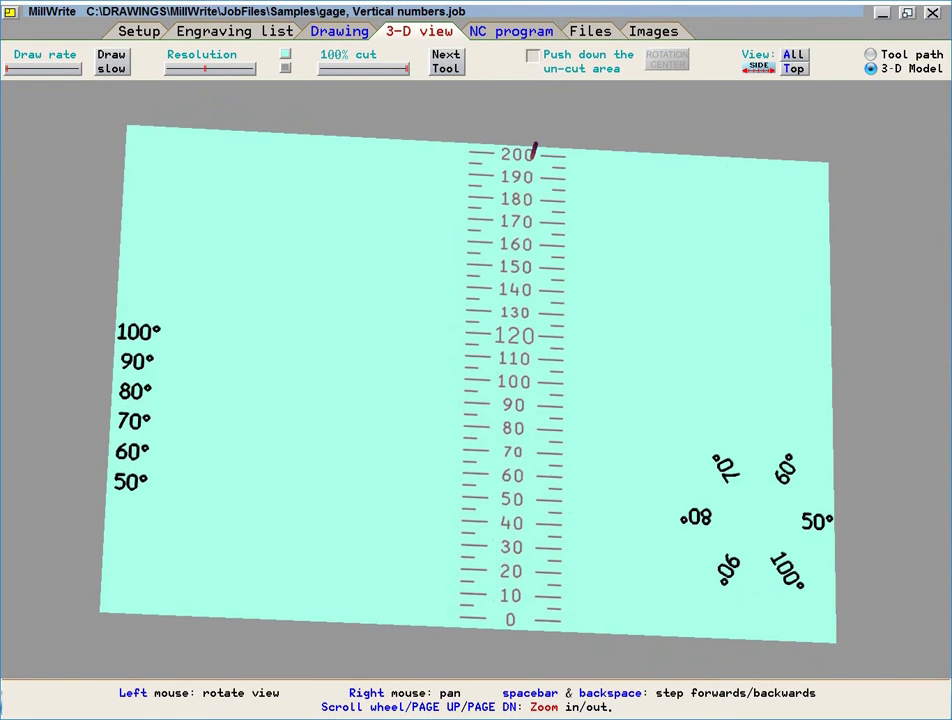
click(339, 28)
click(340, 28)
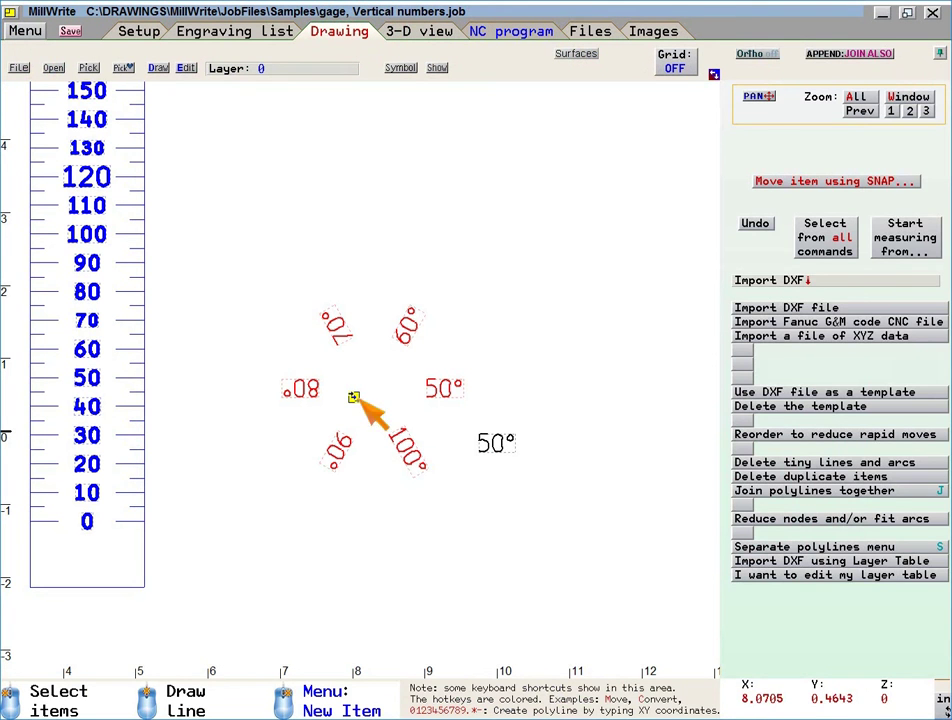
Step: Check which item the circular array is set to repeat, then leave the array unchanged
click(354, 397)
click(359, 398)
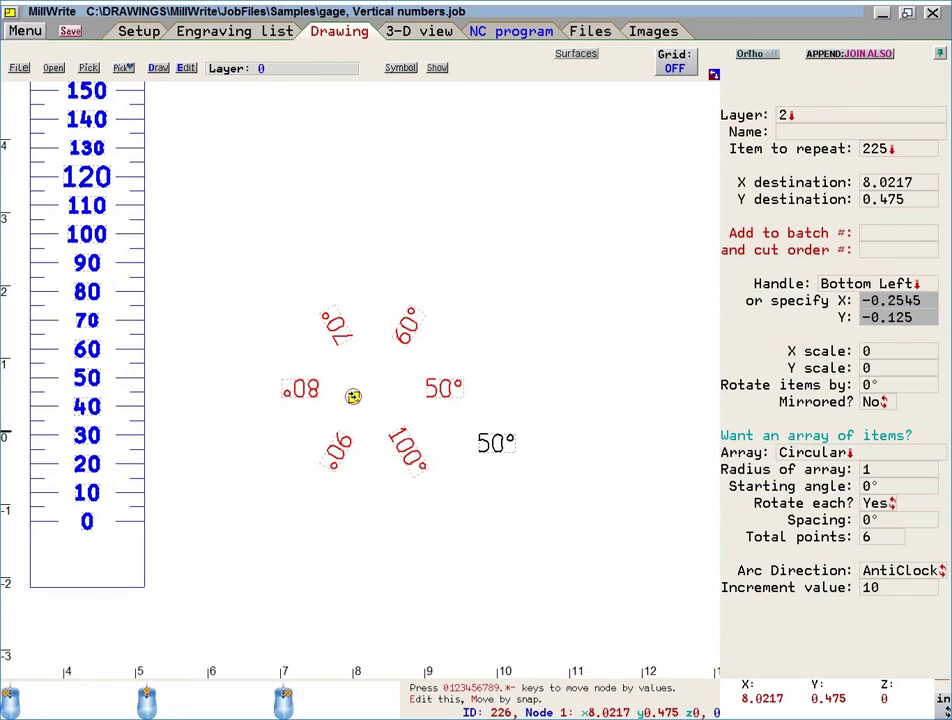
click(798, 146)
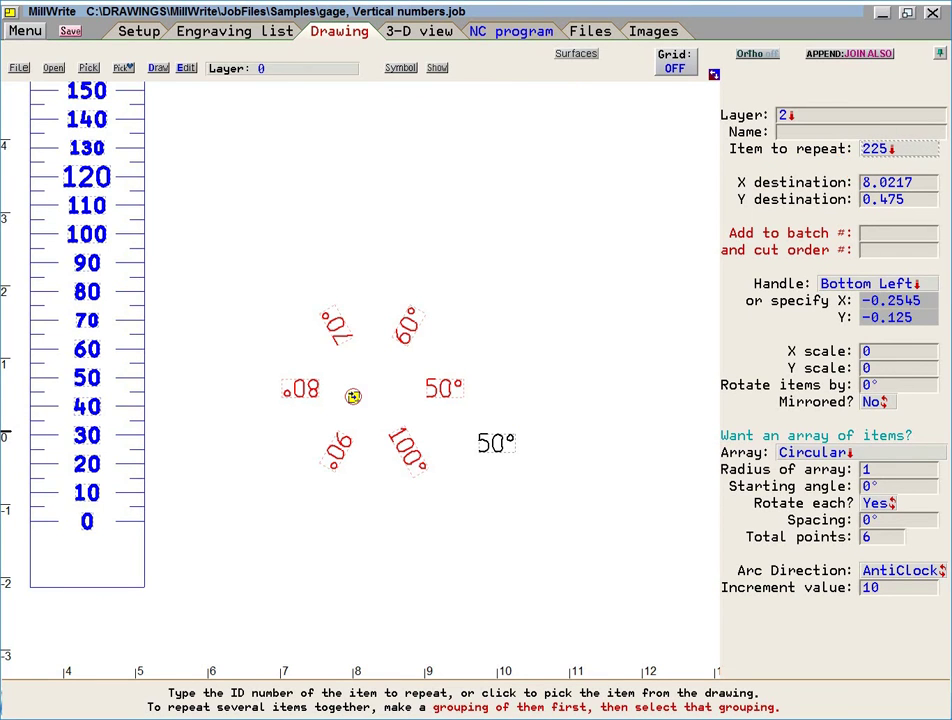
right_click(591, 366)
Step: Draw a circle of about 0.51 radius in the empty area beyond the circular array, centred at about X 14.26, Y 2.76
scroll(591, 366, down, 3)
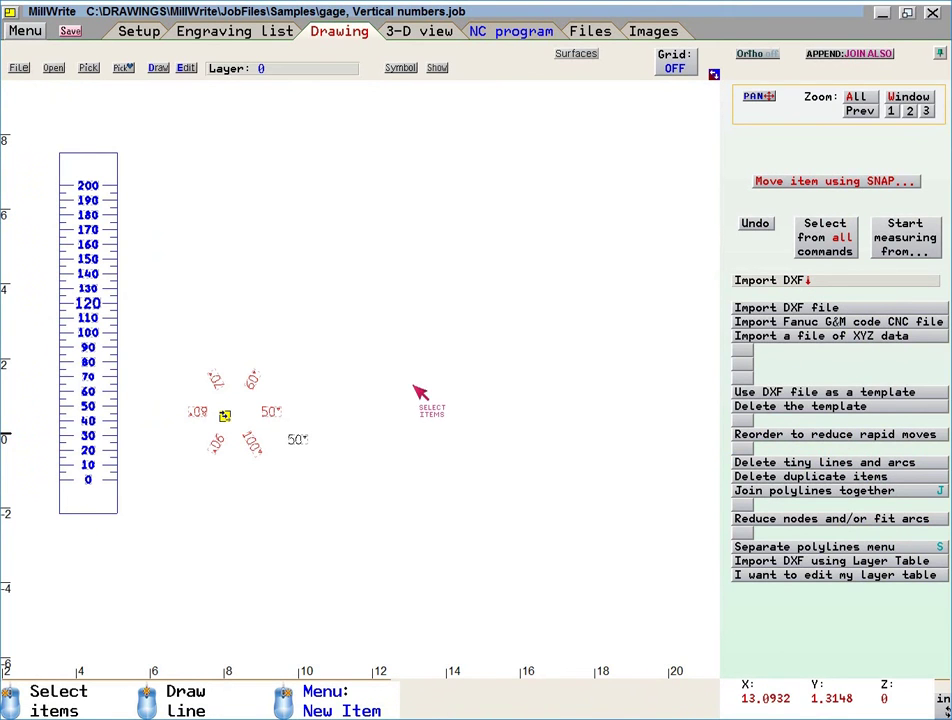
right_click(420, 392)
click(453, 418)
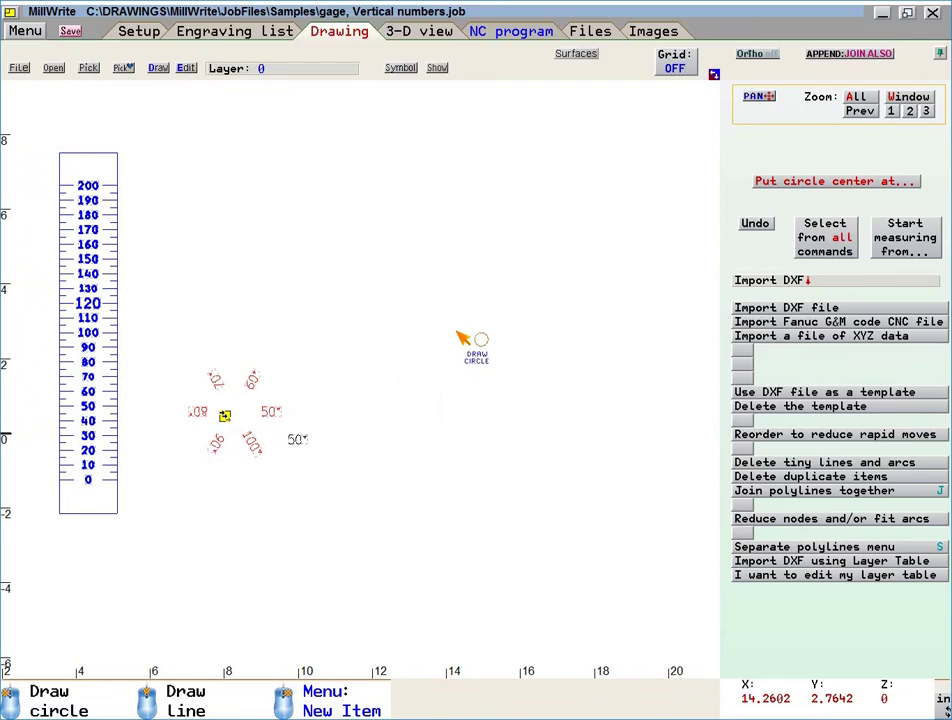
click(456, 332)
click(466, 345)
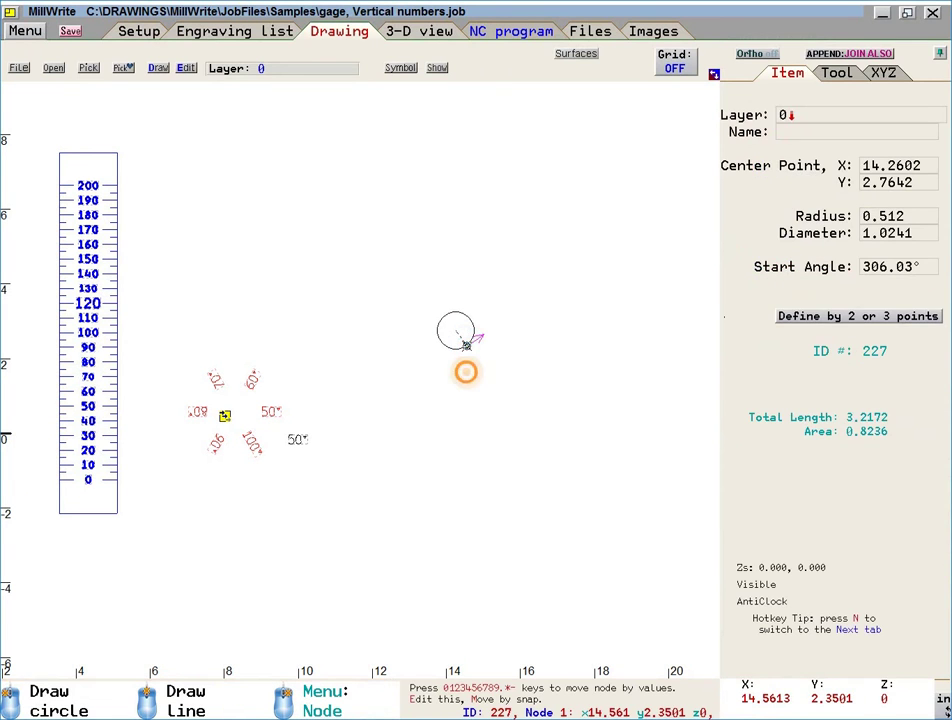
Step: Draw an open four-point zigzag polyline across the new circle and finish it
right_click(466, 372)
click(464, 372)
click(436, 347)
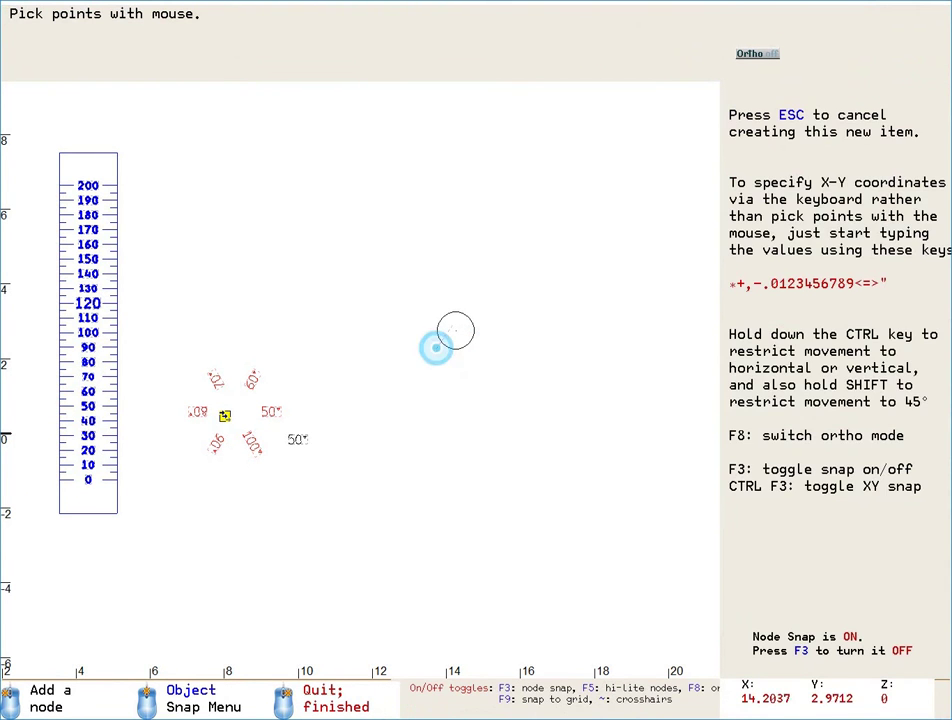
click(456, 320)
click(465, 329)
click(481, 342)
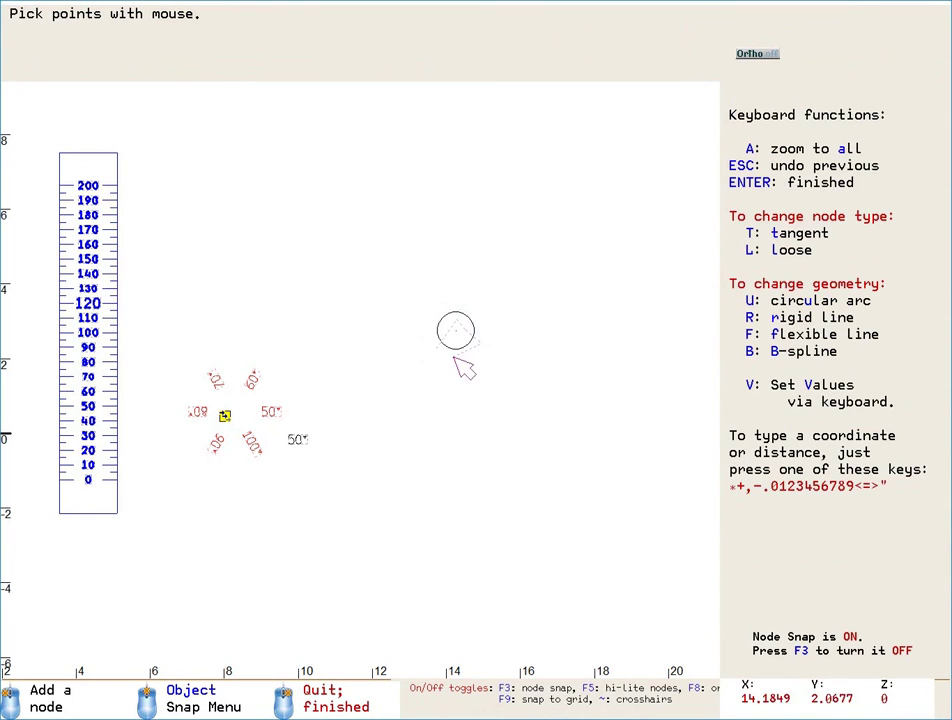
right_click(445, 370)
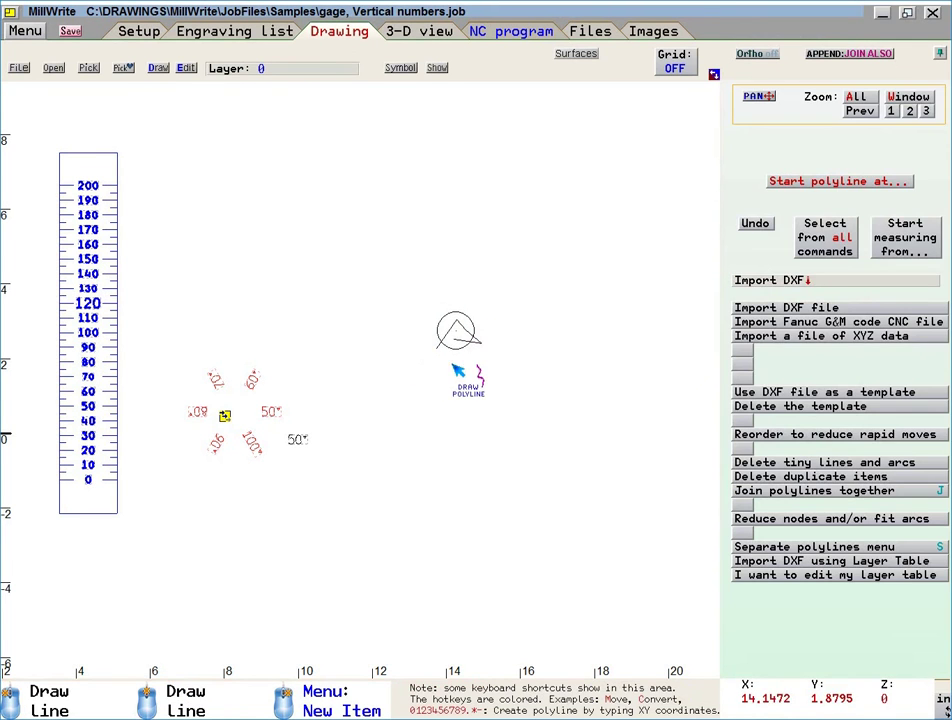
Step: Draw a thin rectangle, about as wide as the circle, across the circle's upper edge
right_click(463, 362)
click(462, 498)
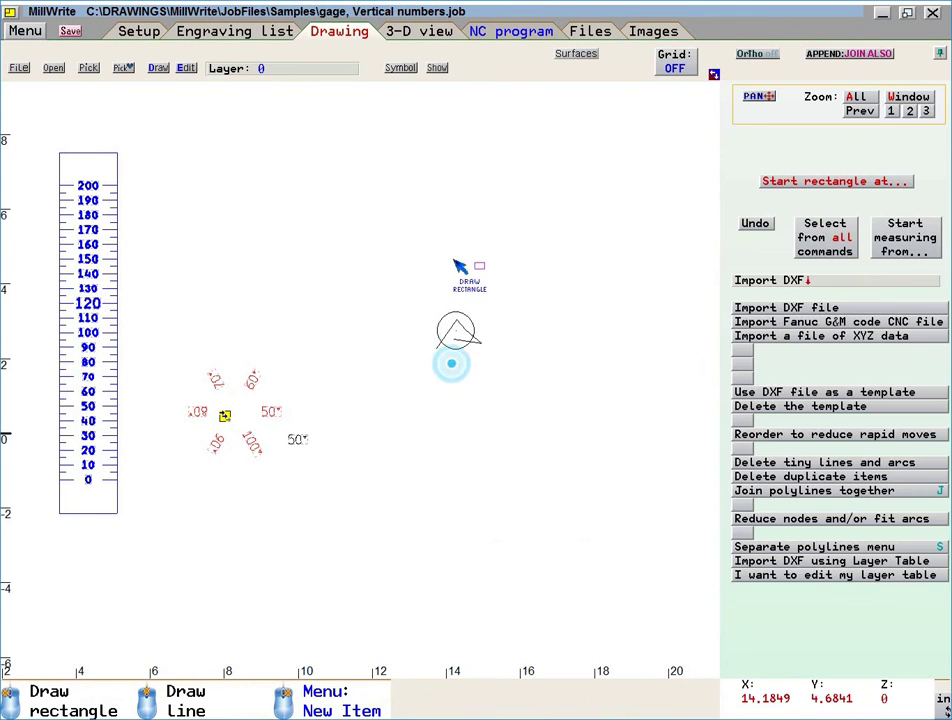
click(436, 308)
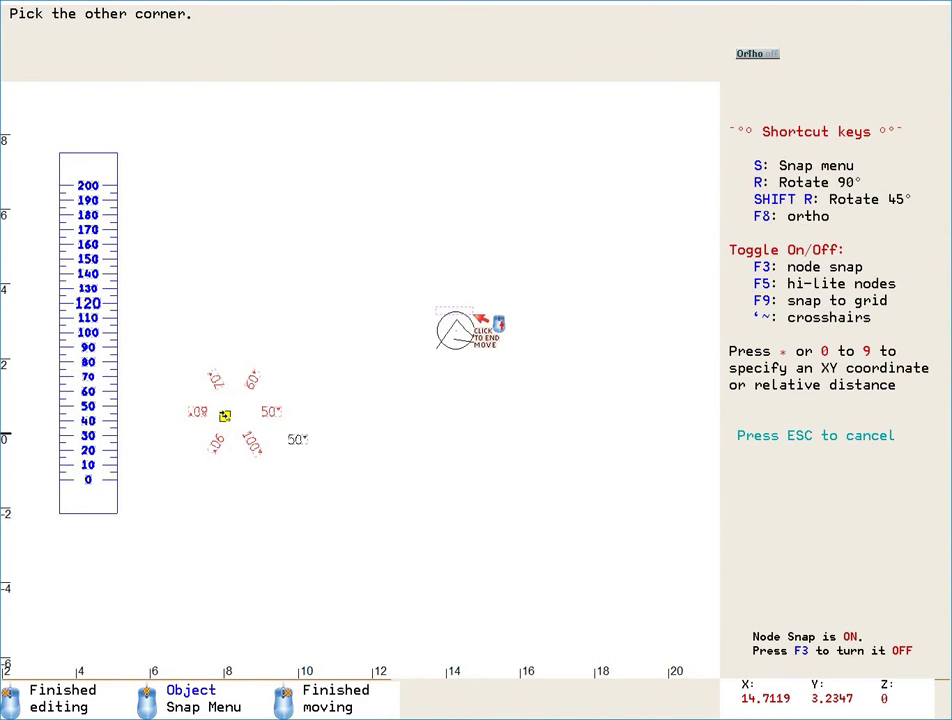
click(472, 318)
right_click(538, 302)
Step: Select the circle, polyline and rectangle, combine them into one grouping, and leave selection mode
right_click(533, 302)
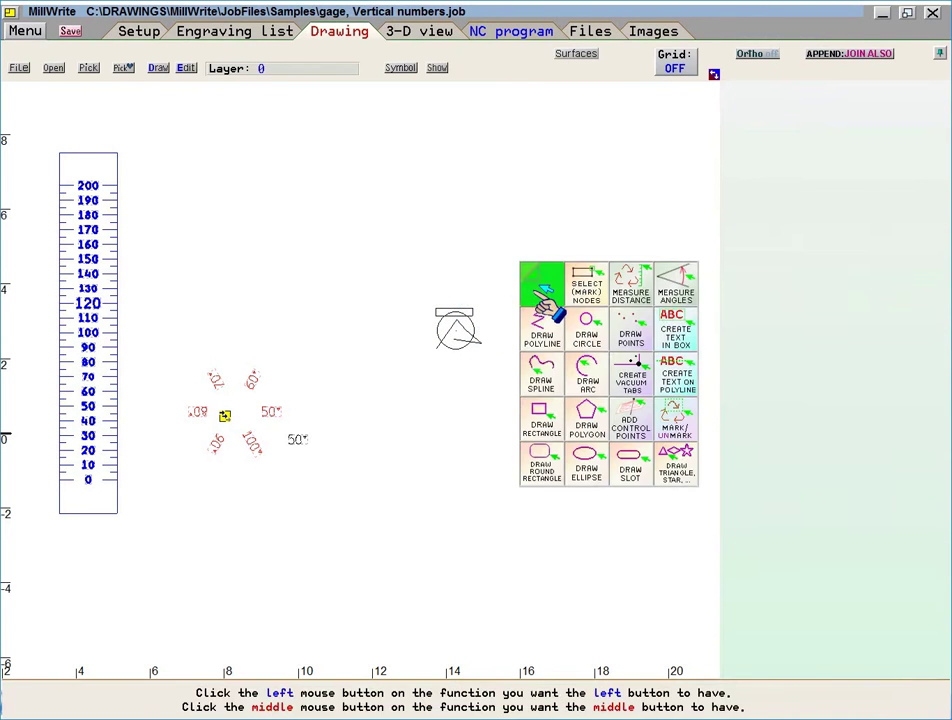
click(538, 269)
click(420, 370)
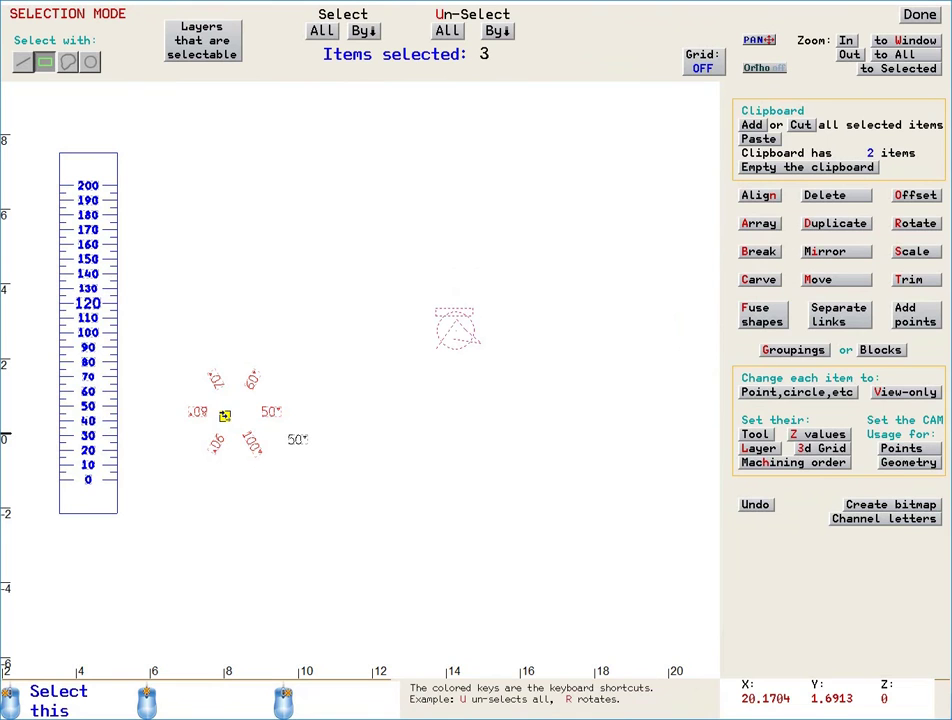
click(789, 358)
click(782, 373)
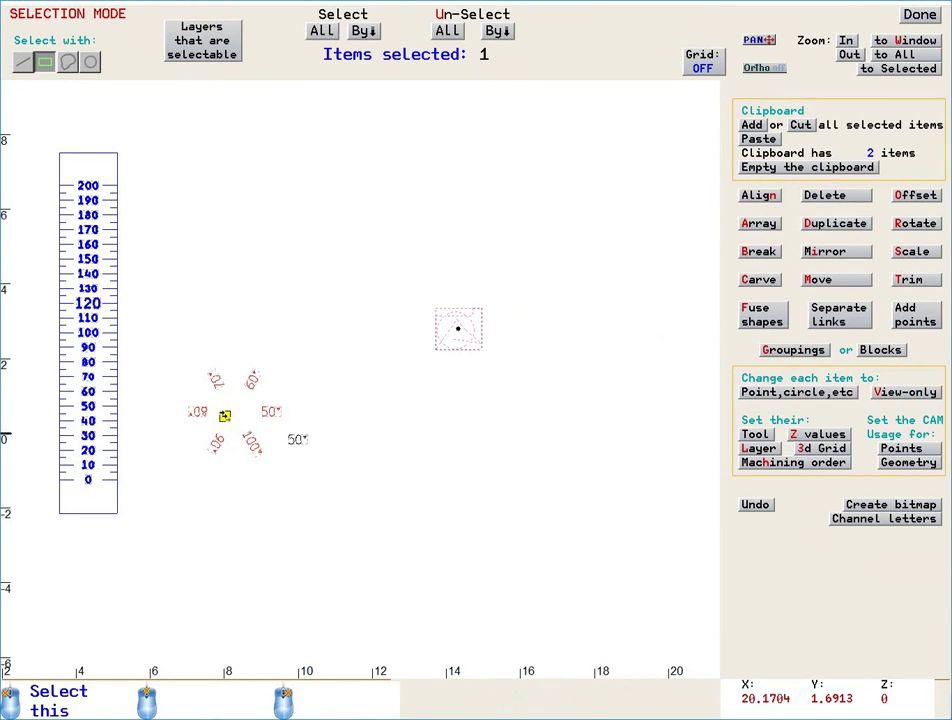
click(926, 22)
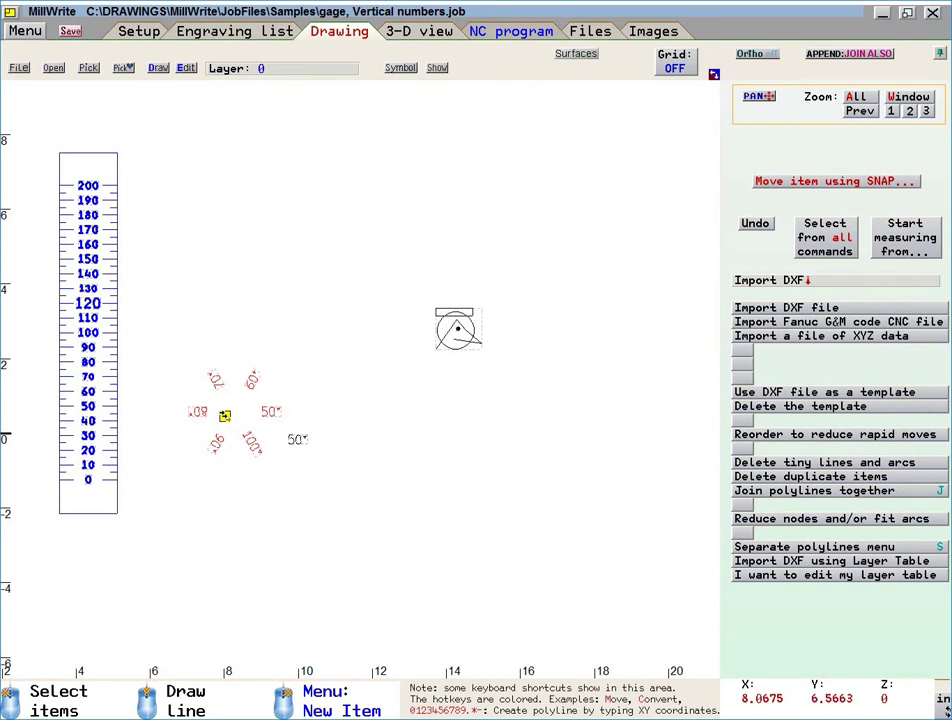
Step: Place a repeat item below the grouping at about X 14.34, Y 0.84, and choose the grouping as the item to repeat
click(158, 70)
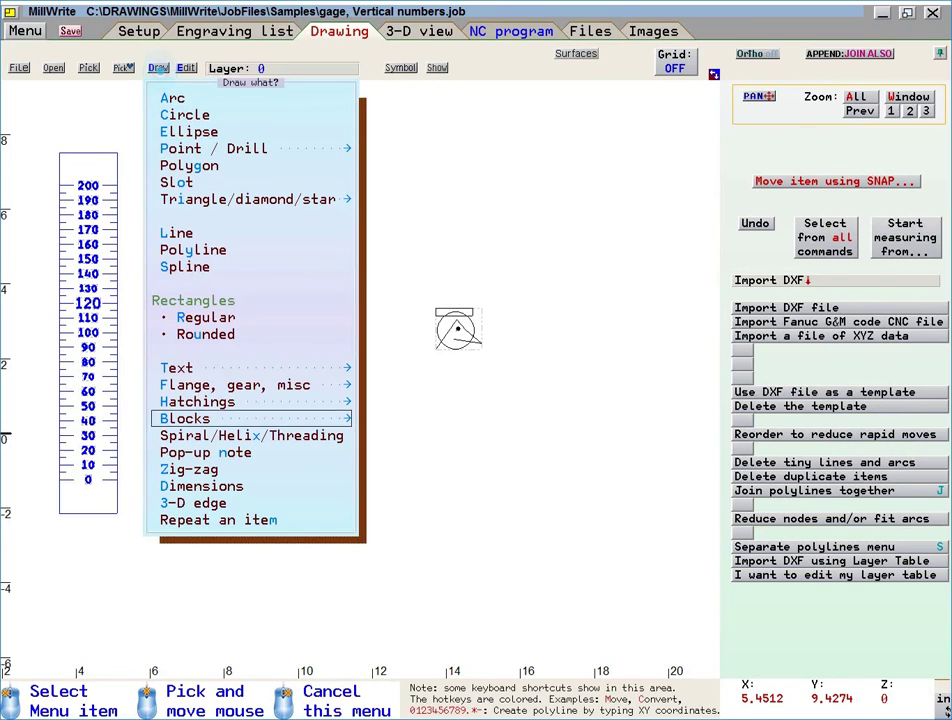
click(222, 522)
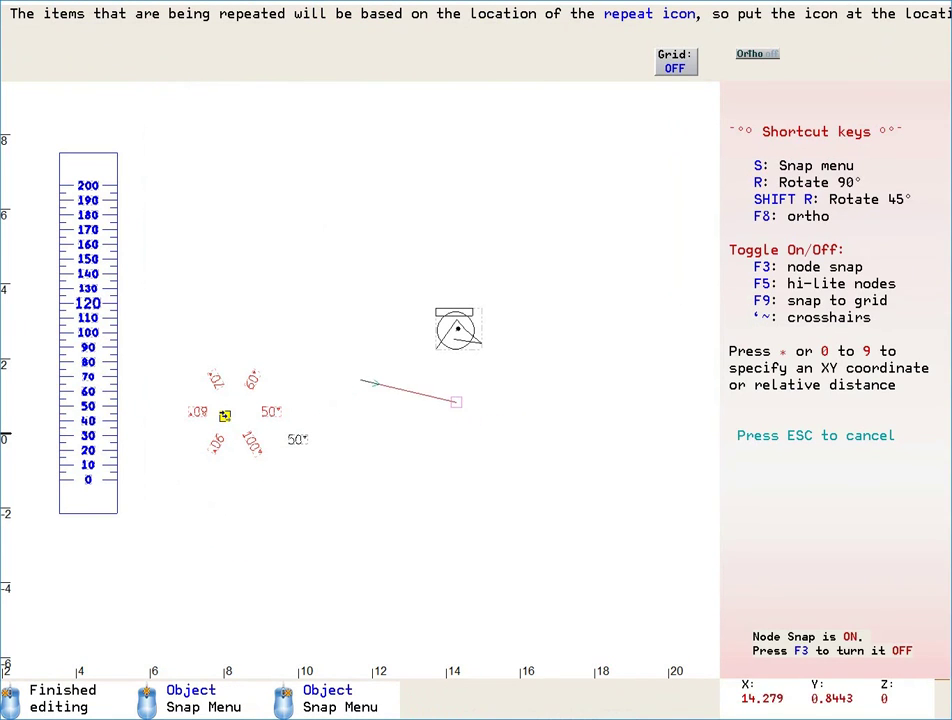
click(458, 402)
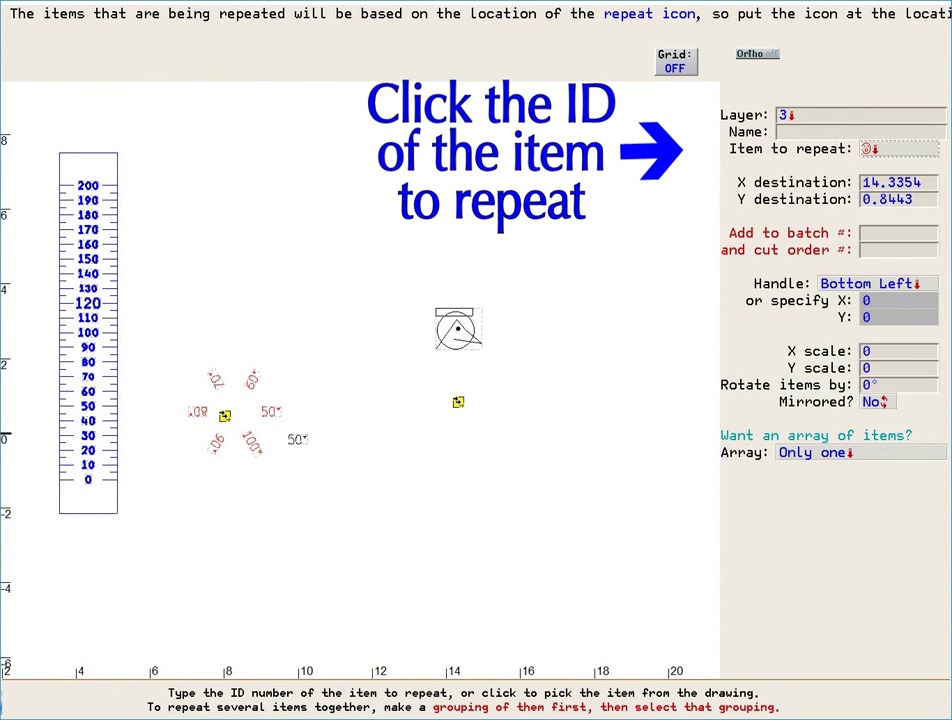
click(872, 148)
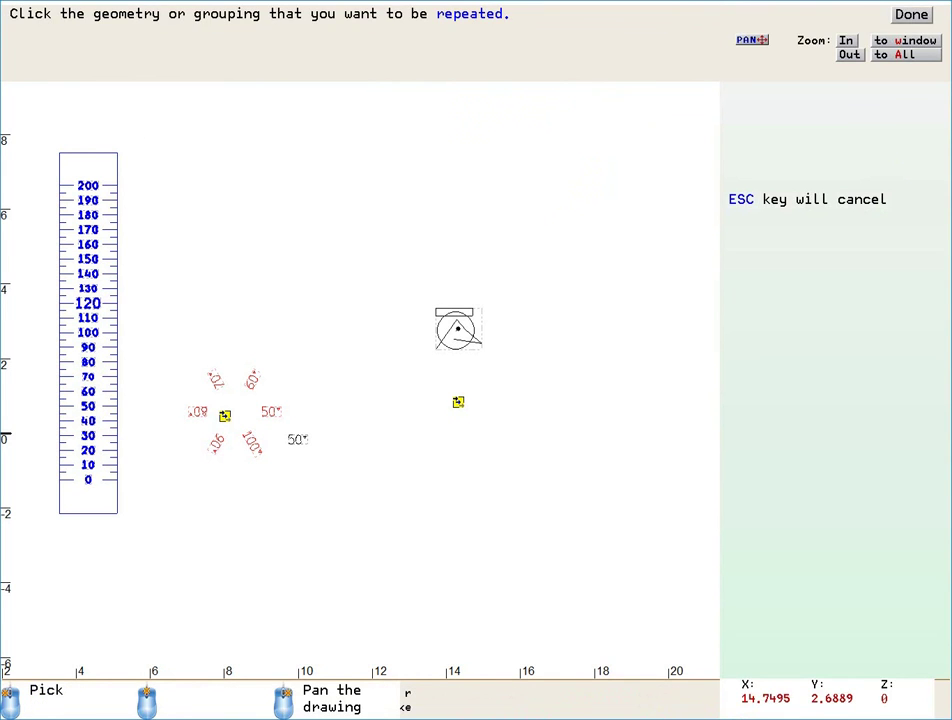
click(457, 329)
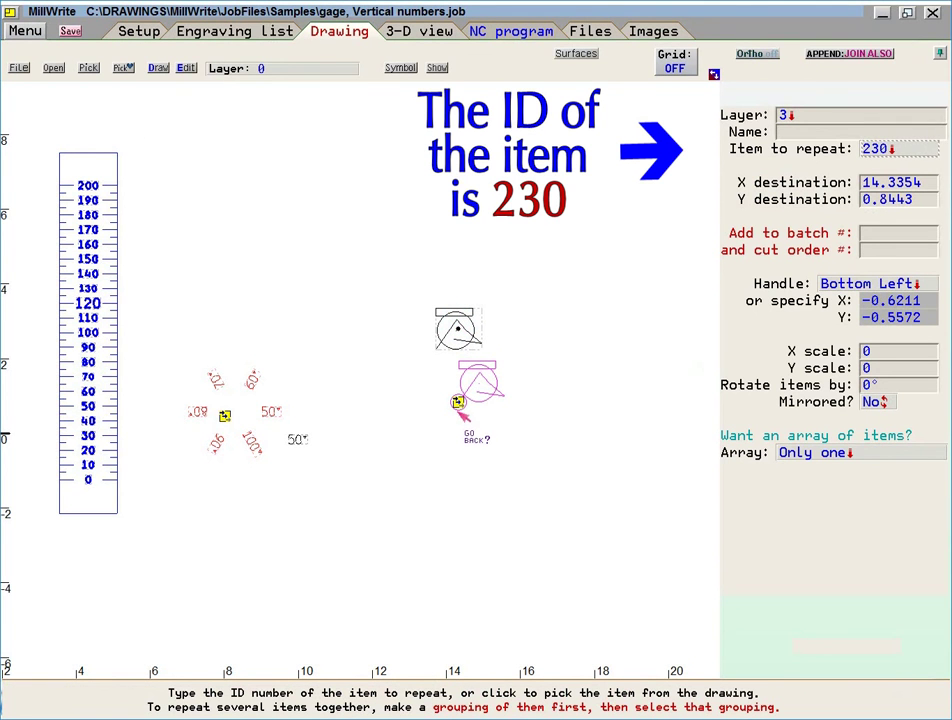
Step: Set the repeat item's array type to hollow rectangle with 4 rows and 3 columns
click(850, 455)
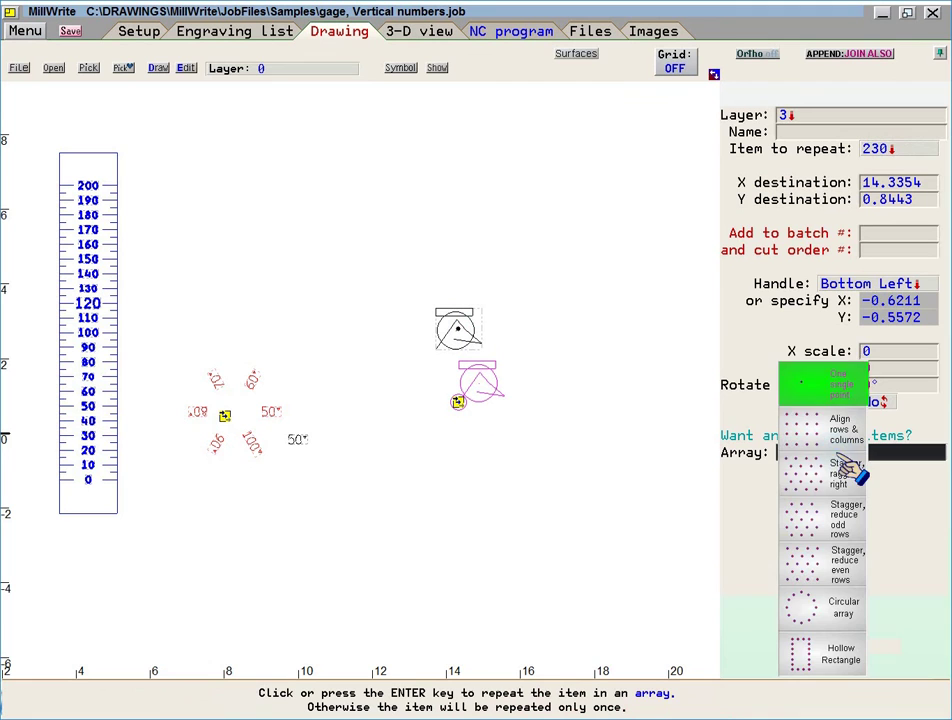
click(852, 457)
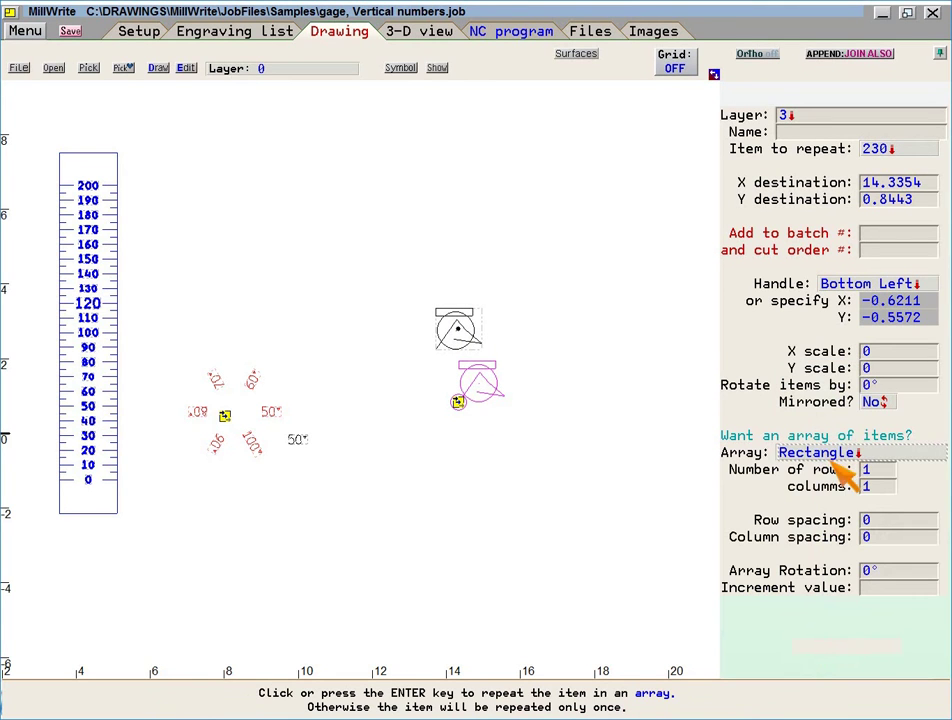
click(826, 470)
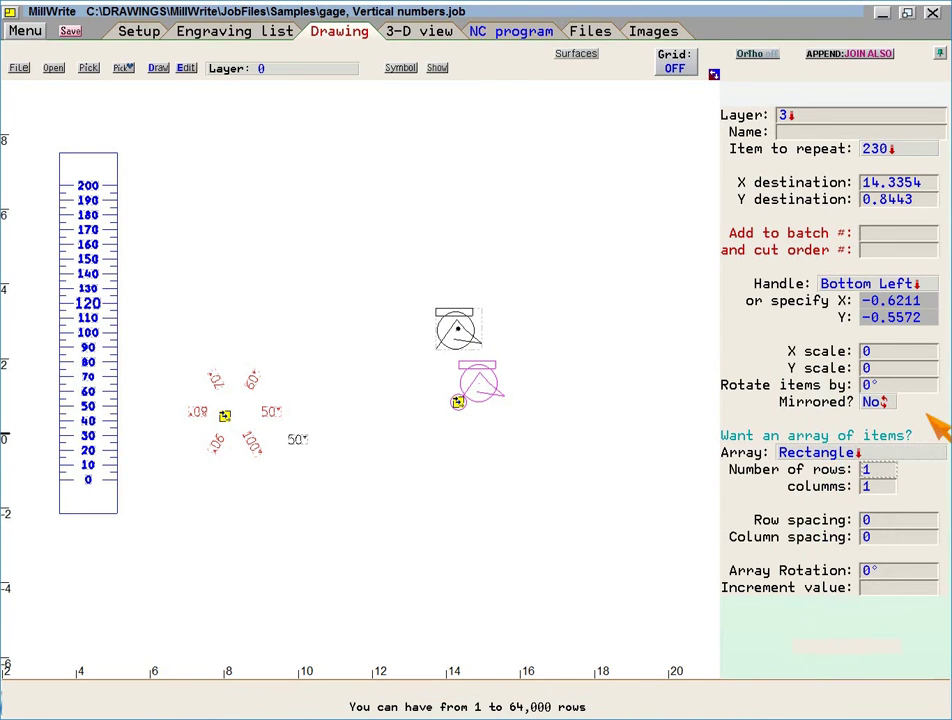
text(4)
key(Return)
text(3)
key(Return)
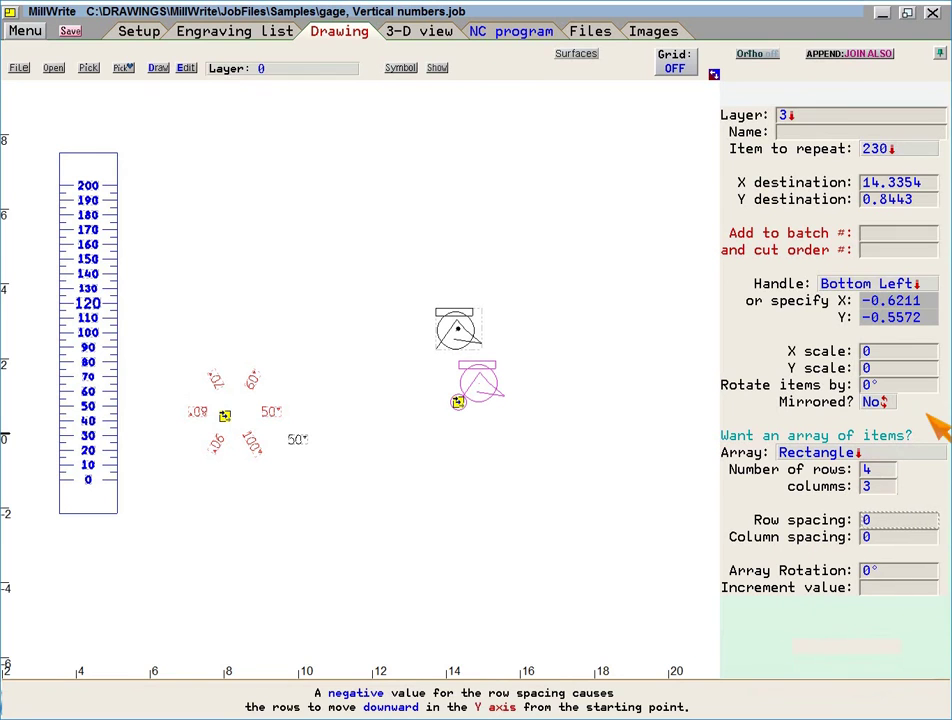
Step: Set the array's row spacing to 0.8 and its column spacing to 1
text(0.8)
key(Return)
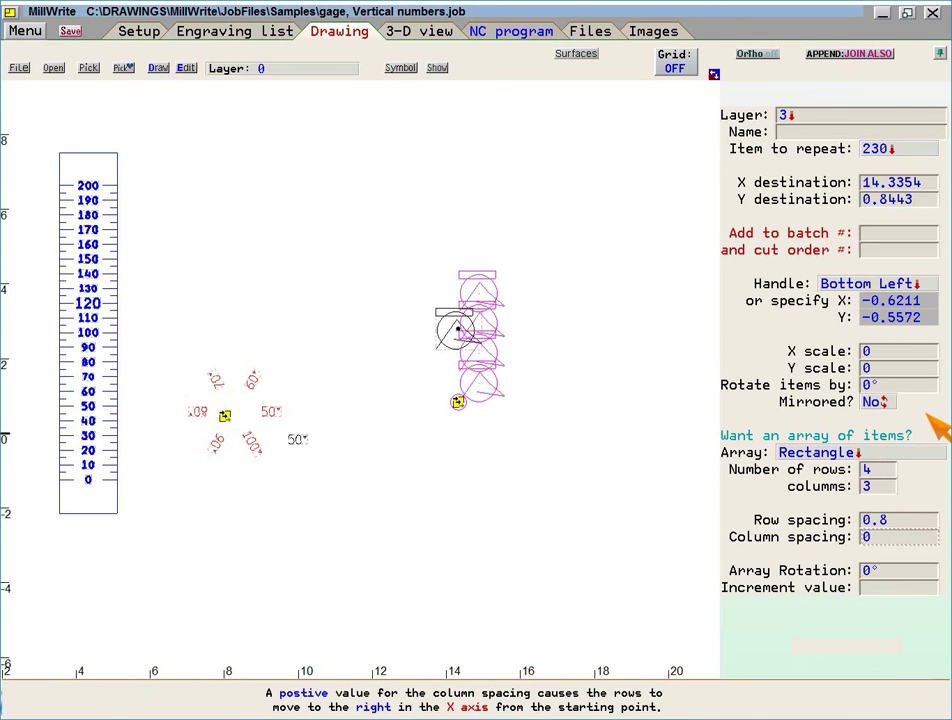
text(1)
key(Return)
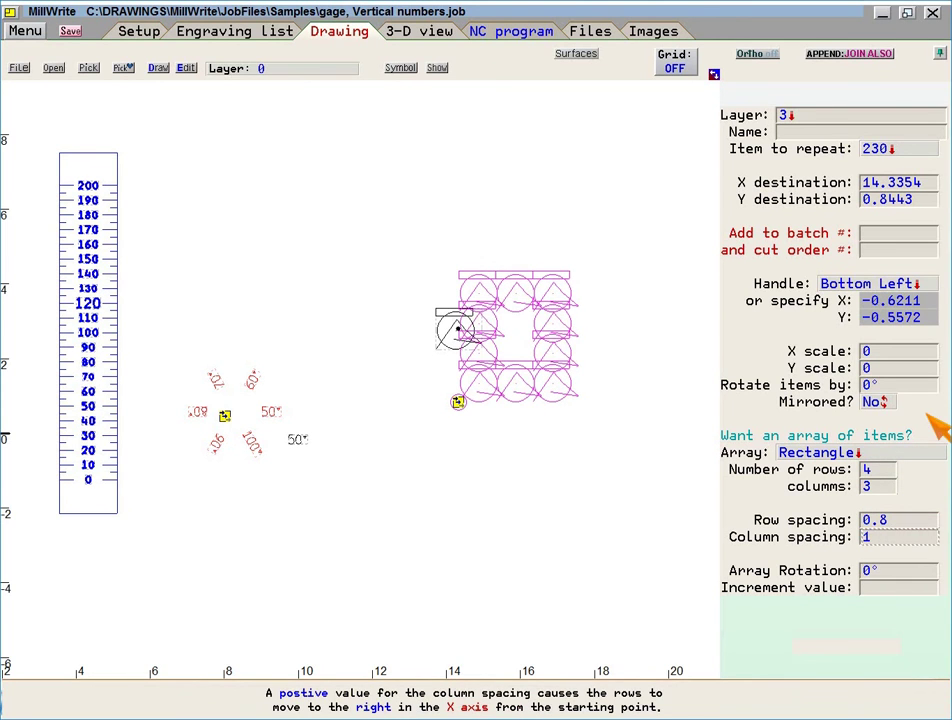
Step: Scale the repeated items to 0.3 in both X and Y and finish editing the array
click(824, 353)
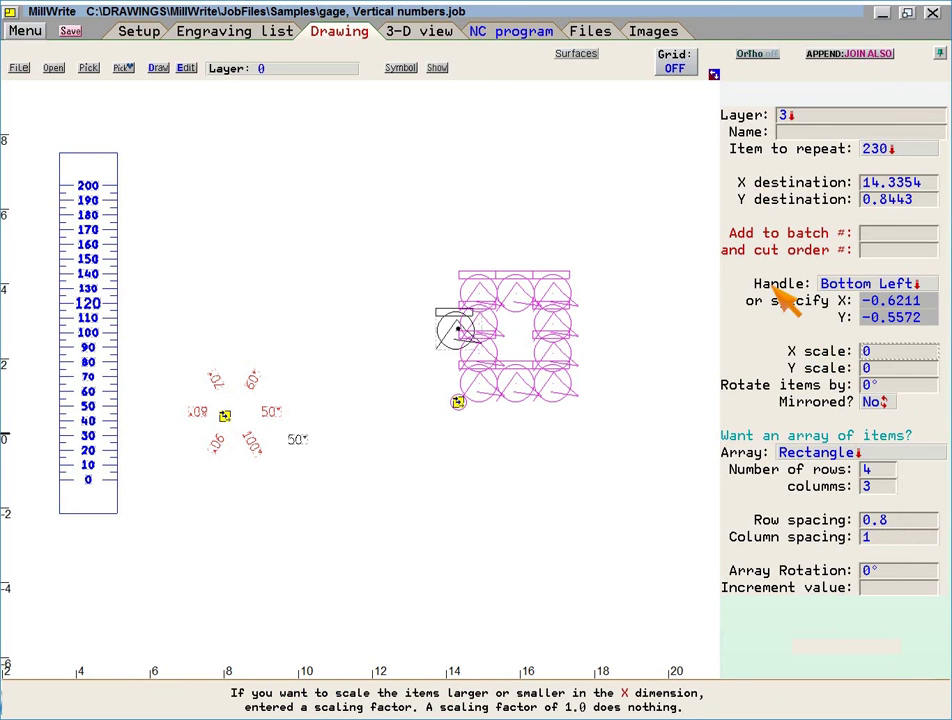
text(0.3)
key(Return)
text(0)
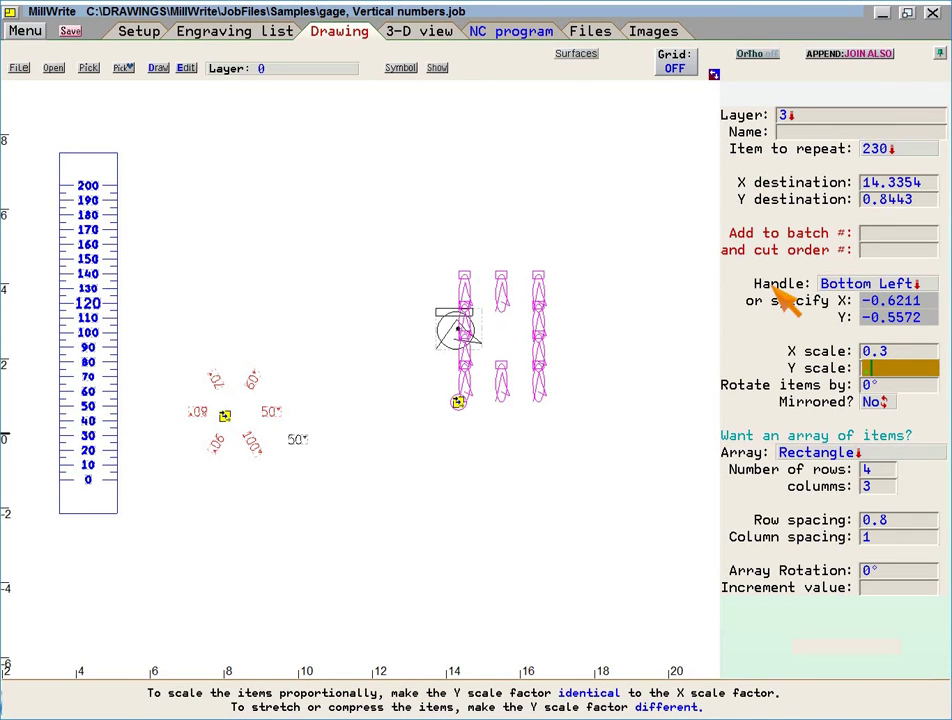
text(0.3)
key(Return)
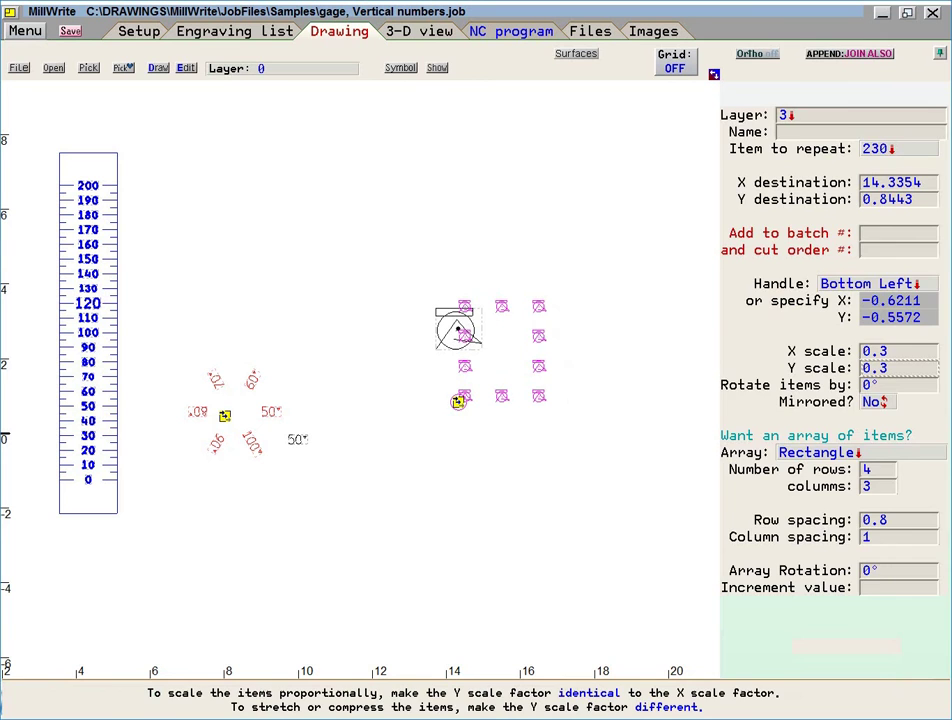
click(506, 427)
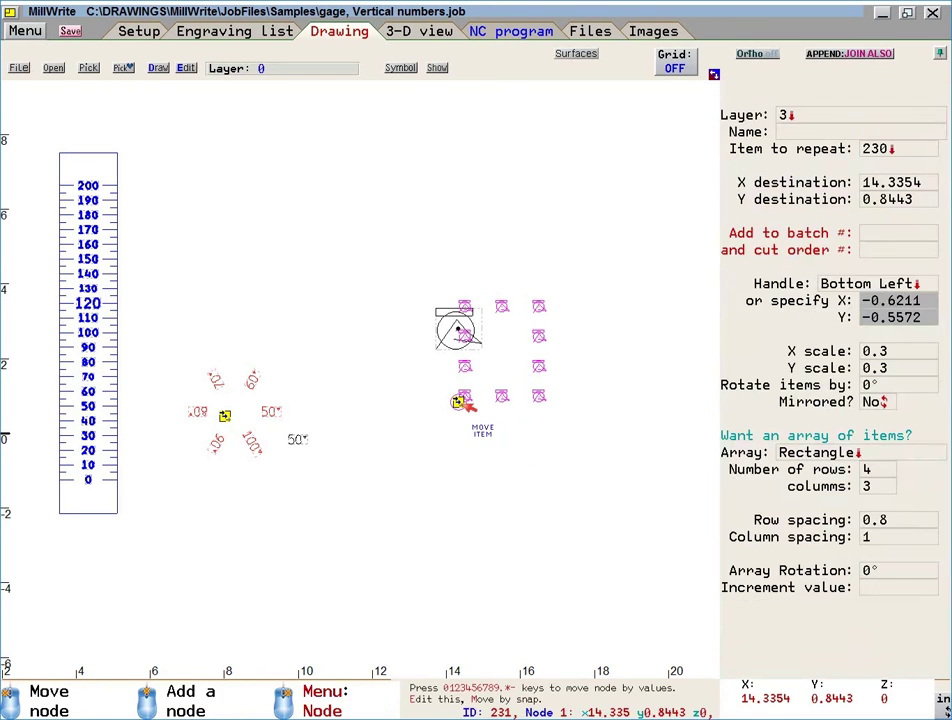
Step: Move the hollow rectangular array clear of the original grouping, ending at about X 12.96, Y -2.25
click(459, 402)
click(494, 466)
scroll(493, 467, up, 4)
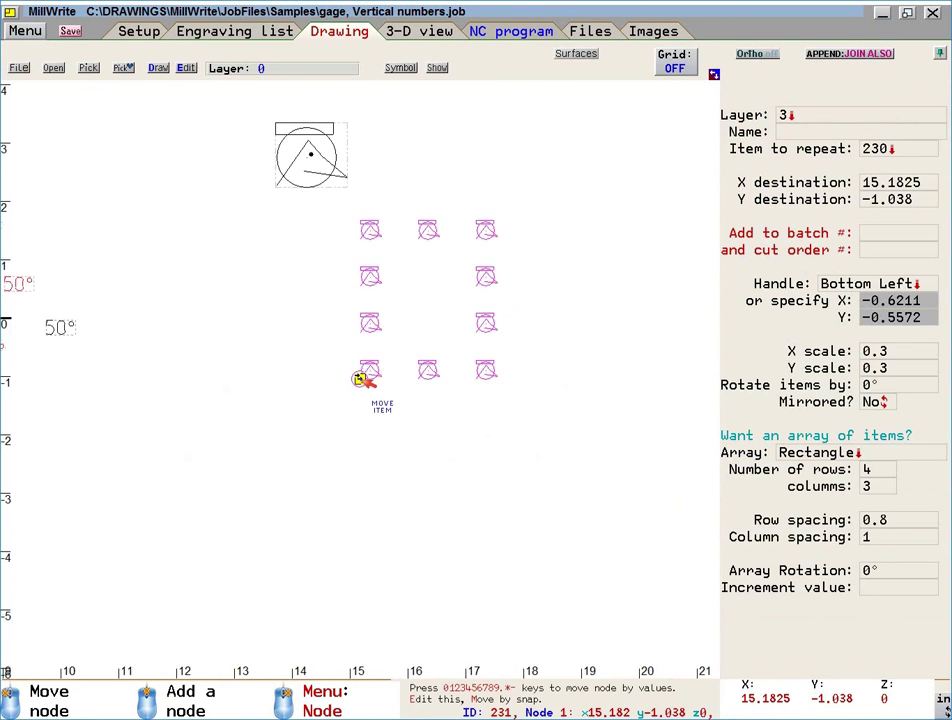
scroll(361, 379, down, 2)
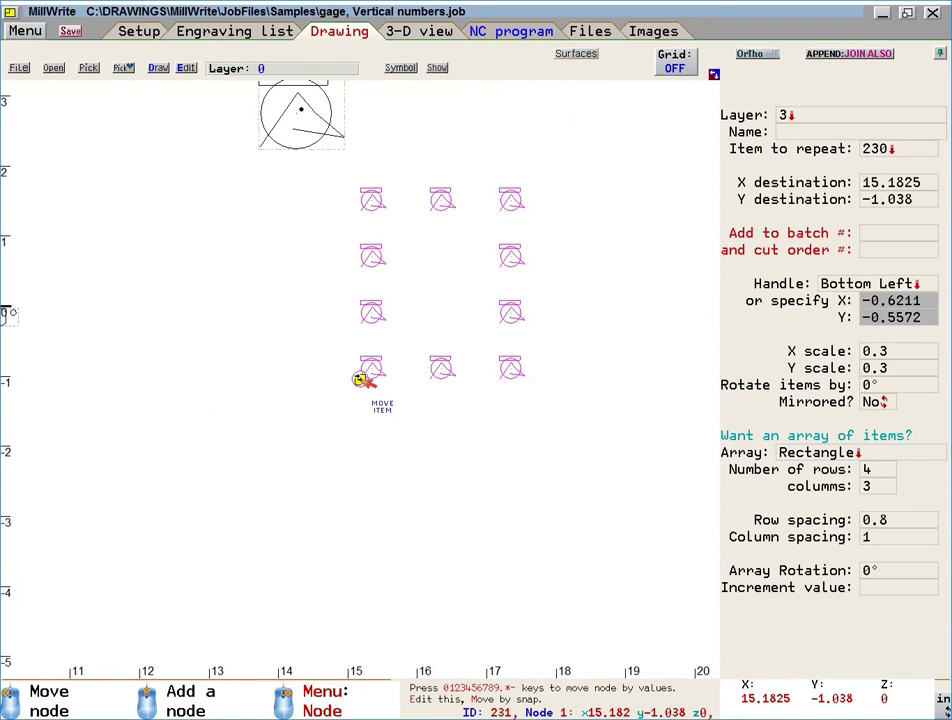
click(361, 379)
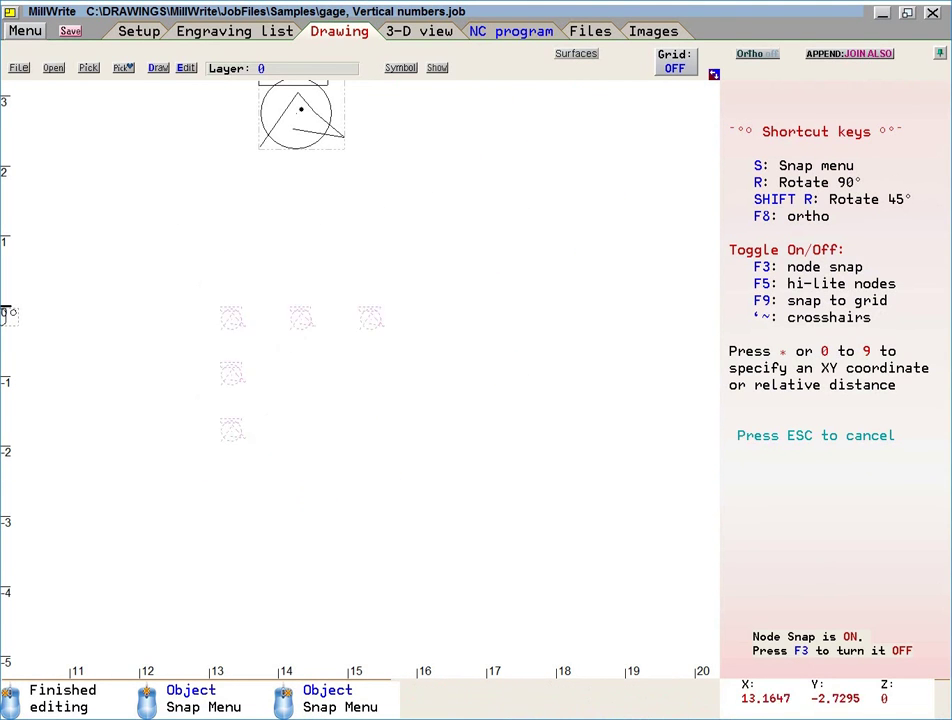
click(233, 458)
scroll(233, 458, up, 3)
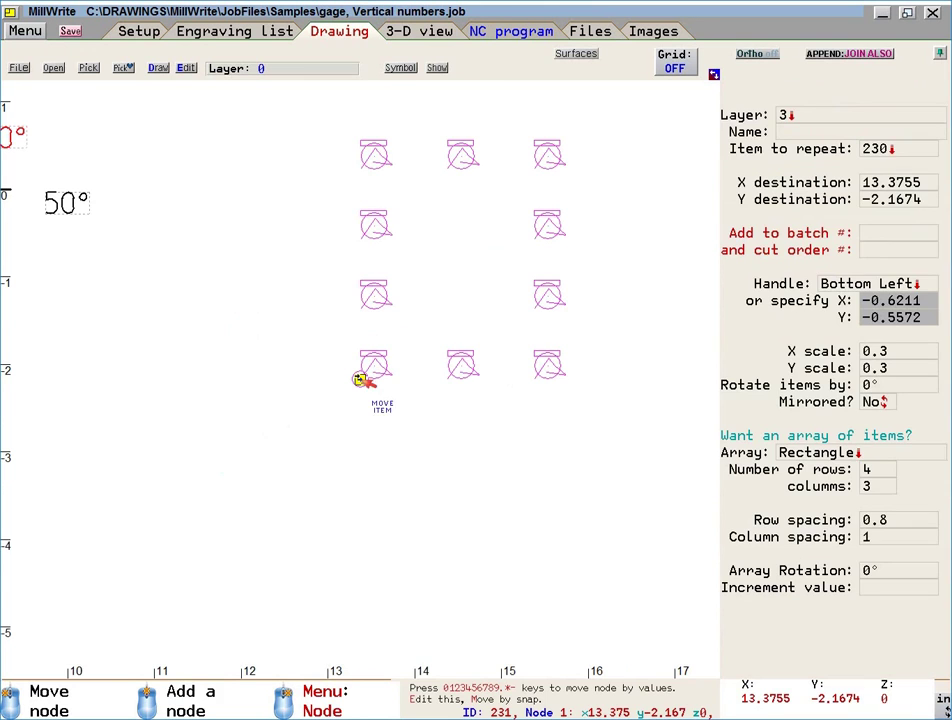
key(Escape)
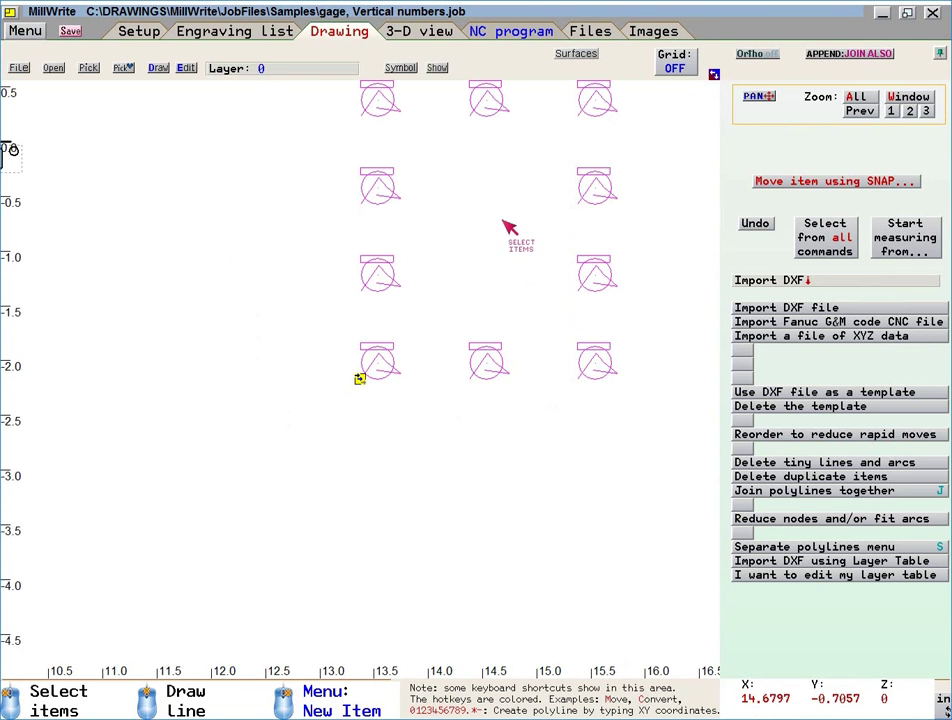
click(185, 579)
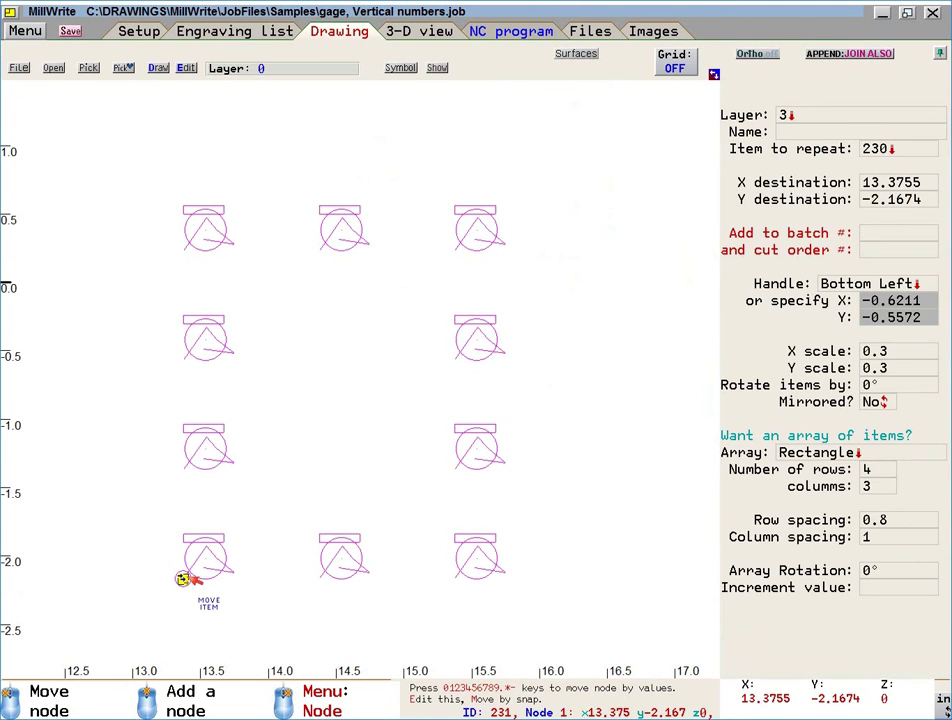
click(359, 378)
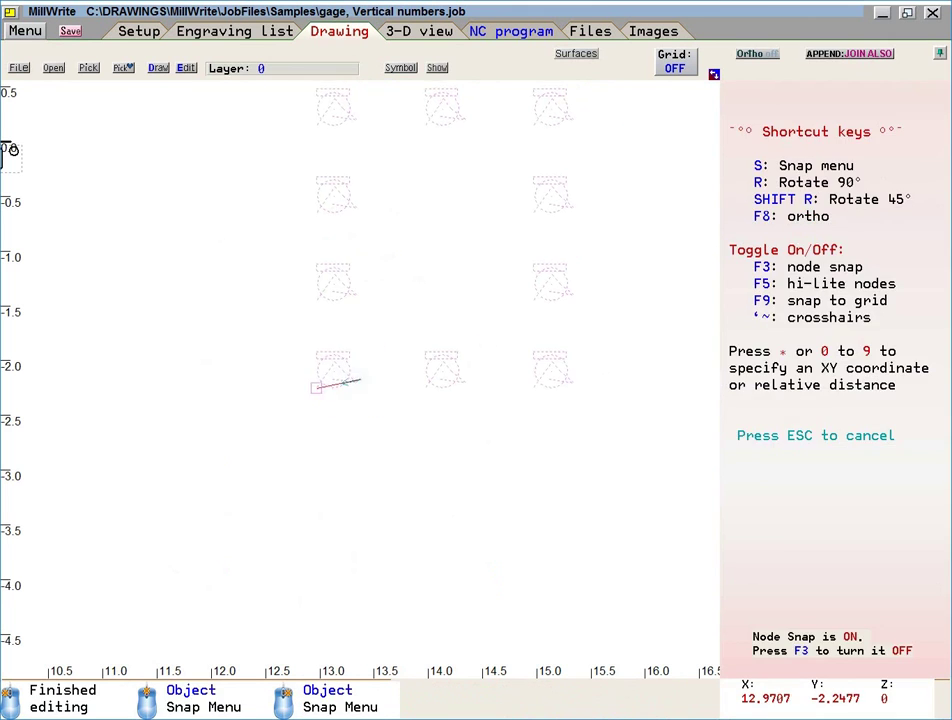
click(316, 388)
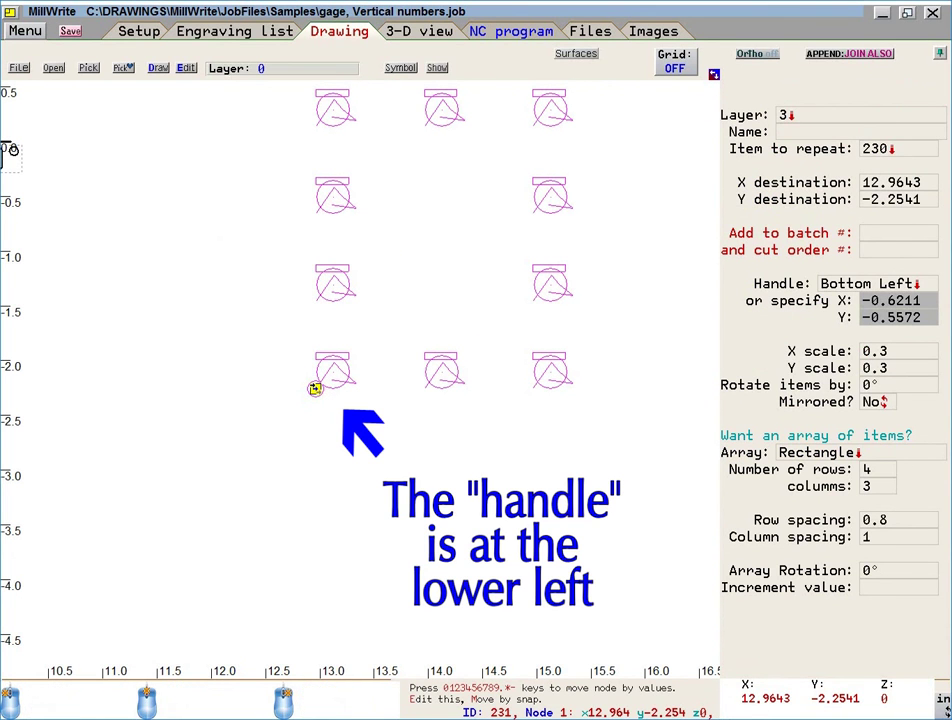
Step: Change the array's handle to Center and finish editing its settings
click(834, 285)
click(878, 413)
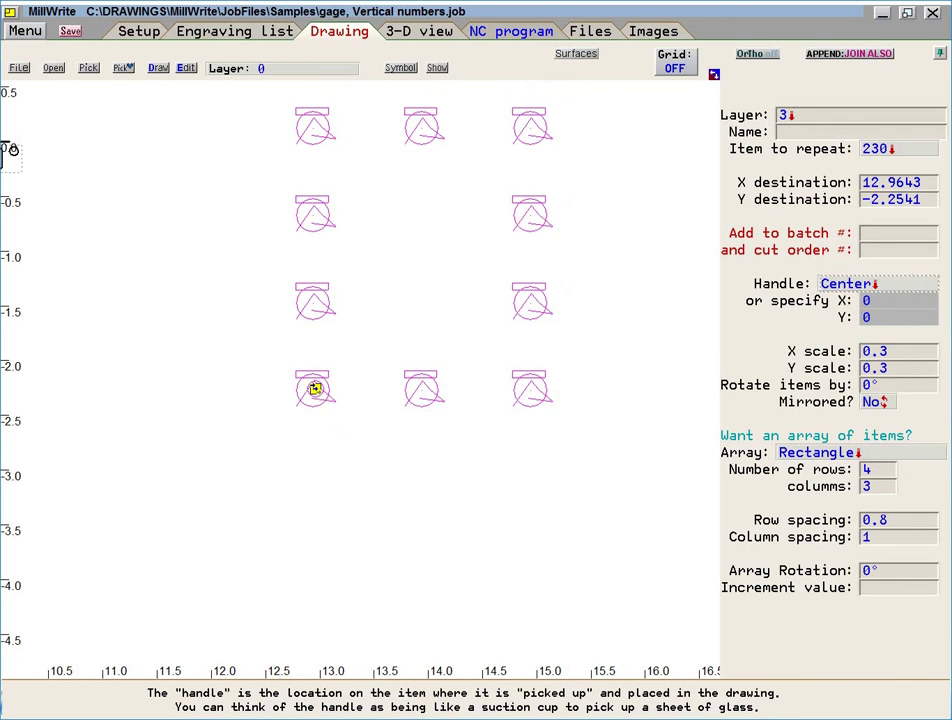
click(352, 389)
Step: Move the array left and slightly down in the drawing by its centred handle
click(318, 389)
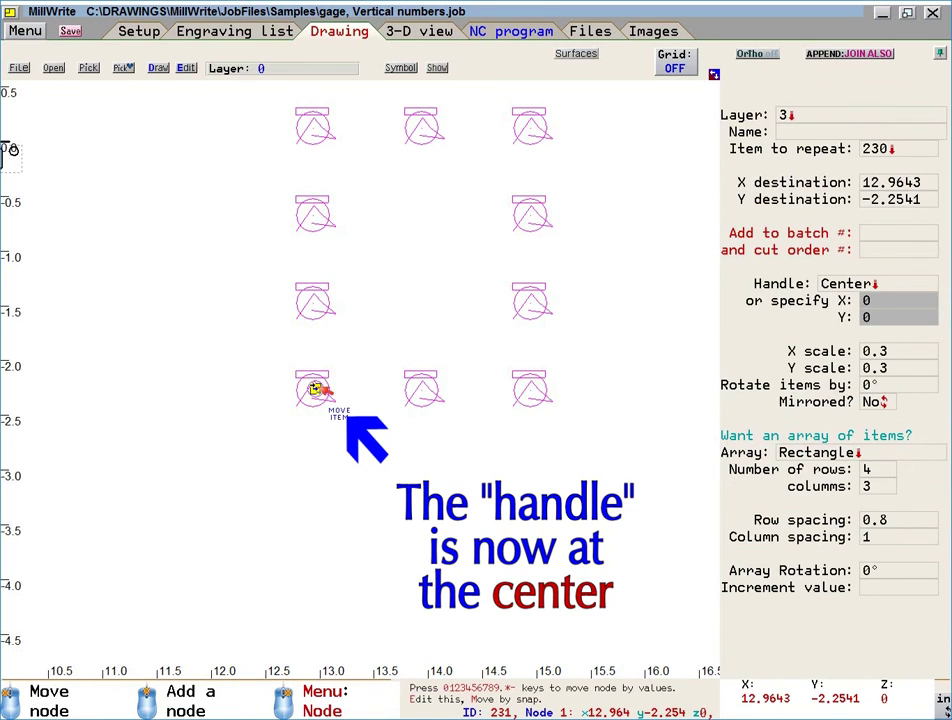
click(316, 389)
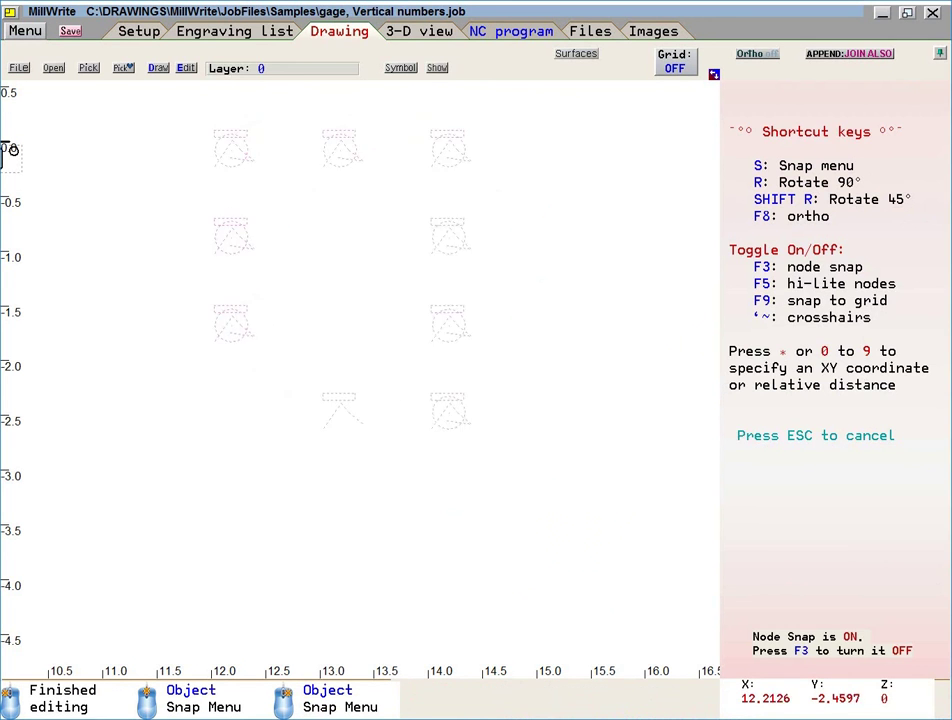